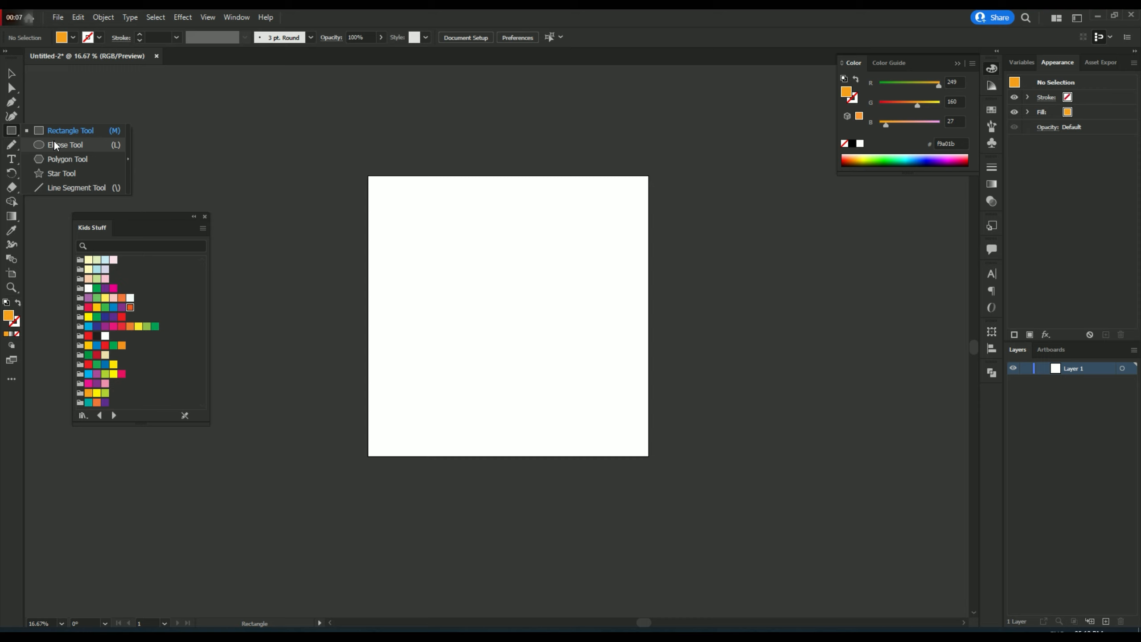
Step: Draw an orange circle about 1222 px in diameter, horizontally centred on the artboard above its middle
left_click(55, 144)
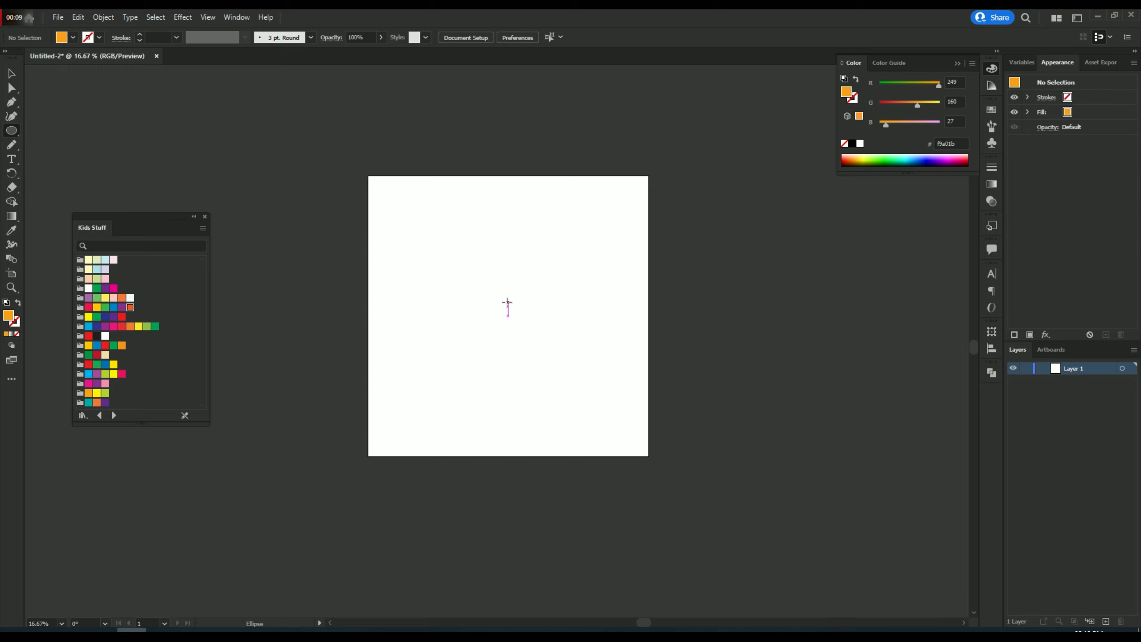
left_click_drag(508, 302, 594, 387)
left_click(11, 73)
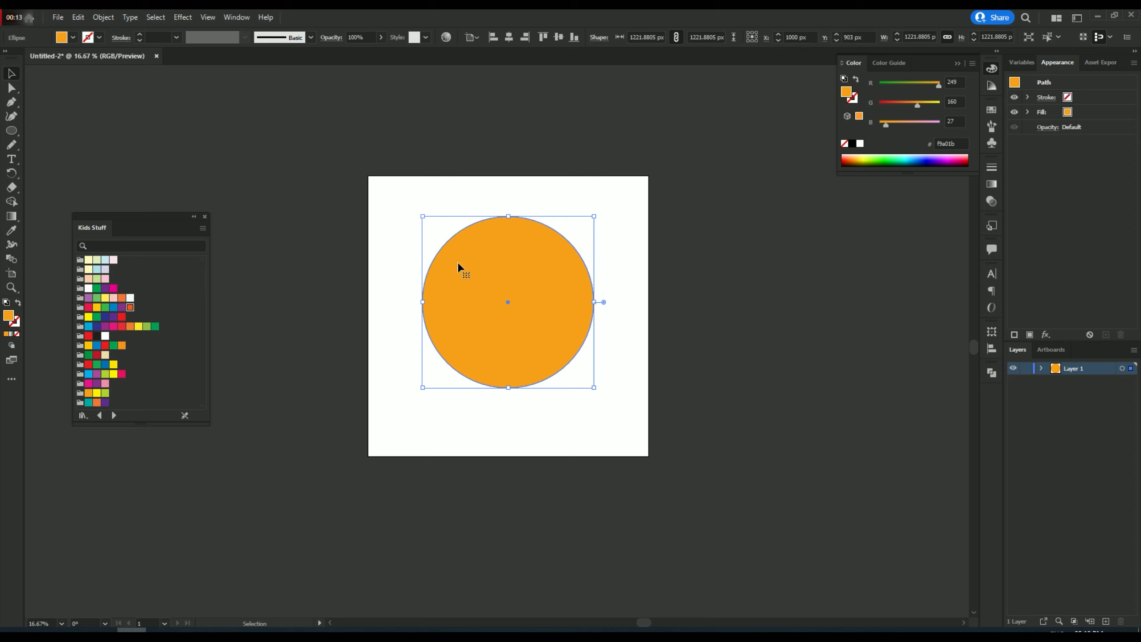
Step: Shorten both direction handles of the circle's bottom anchor point to taper it into a balloon shape
left_click(12, 89)
left_click(507, 389)
scroll(508, 388, "up", 2, "alt")
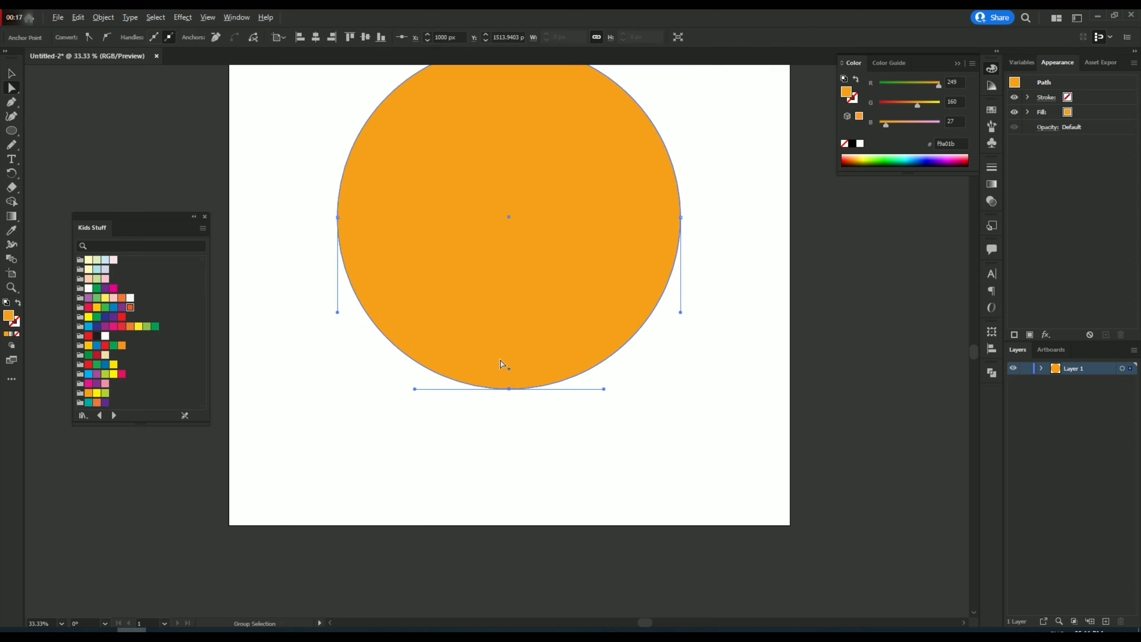
left_click_drag(603, 389, 571, 390)
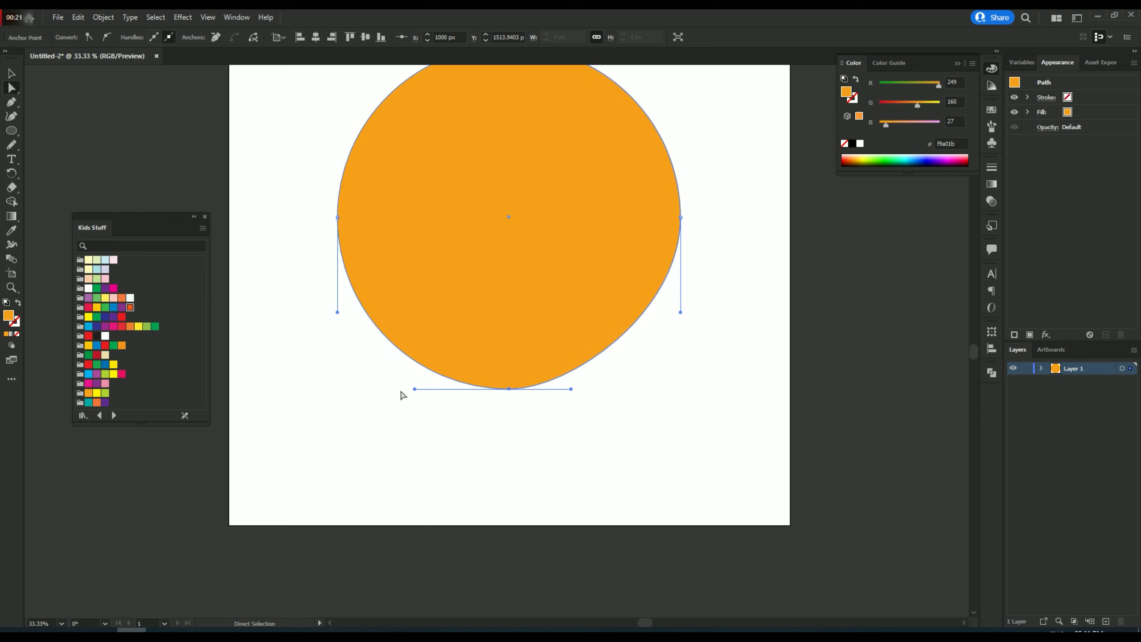
left_click_drag(417, 391, 458, 399)
left_click(11, 74)
left_click(444, 425)
scroll(444, 427, "down", 1)
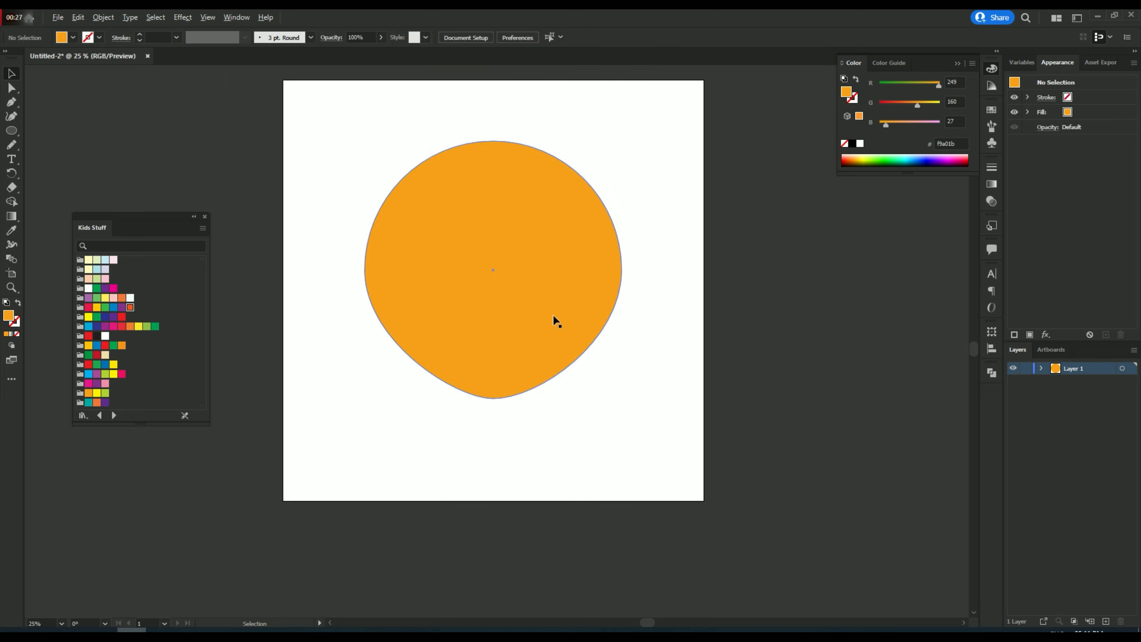
Step: Create three progressively narrower centred copies of the balloon at full height, the first two about 904 px and 669 px wide
left_click(535, 270)
key("a")
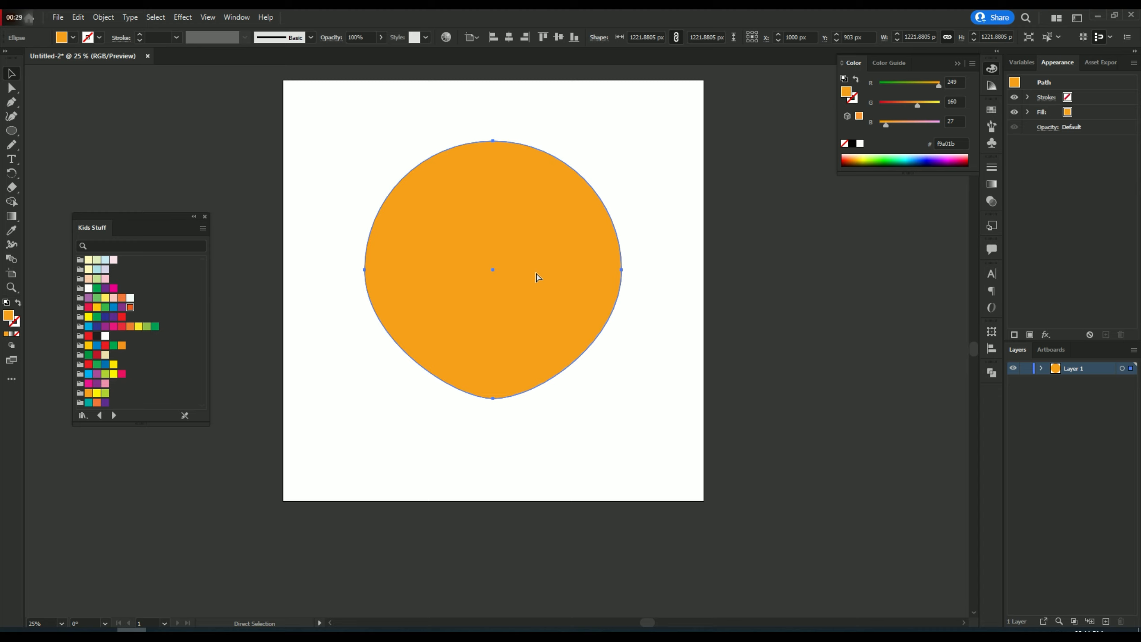
key("v")
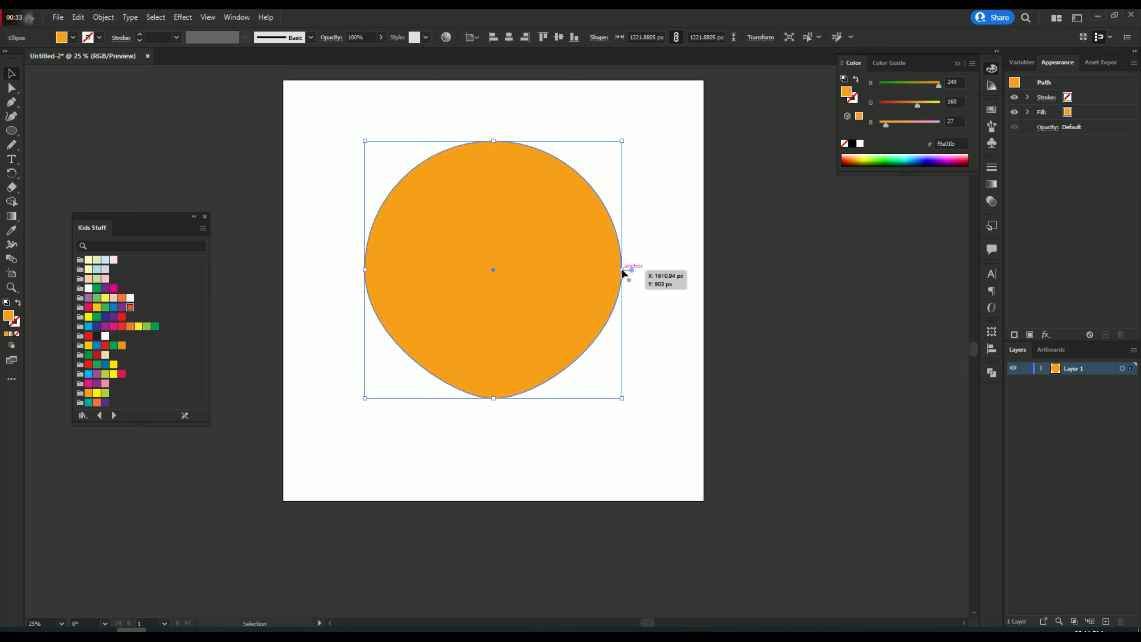
left_click_drag(623, 271, 588, 271)
key("a")
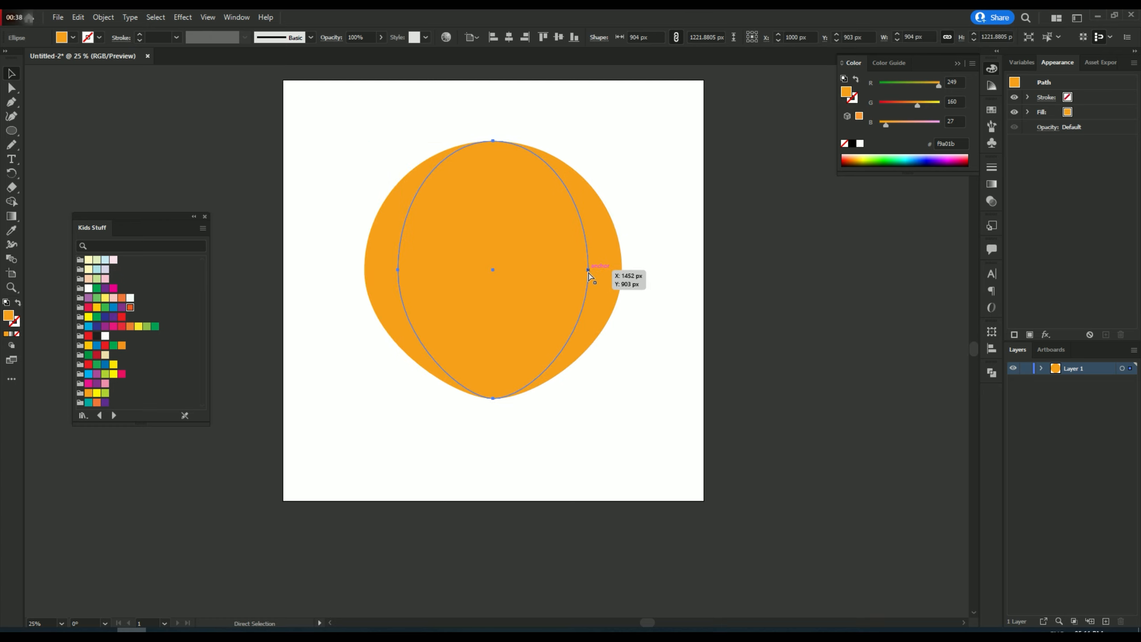
key("ctrl+d")
key("v")
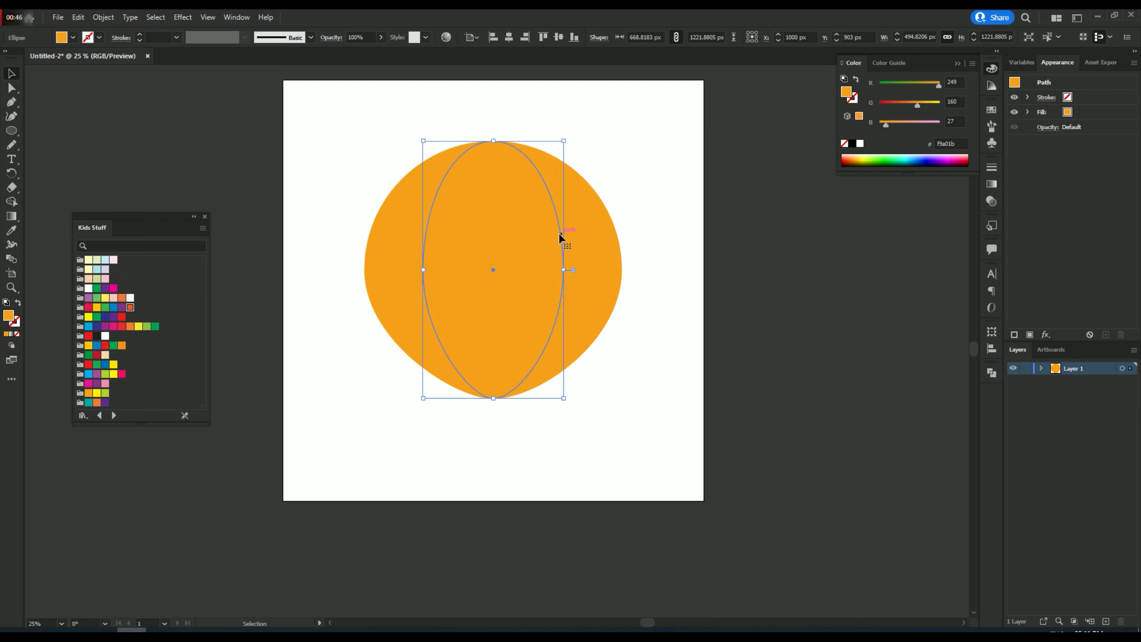
mouse_move(564, 270)
left_mouse_down()
mouse_move(527, 267)
mouse_move(545, 270)
left_mouse_up()
left_click(593, 231)
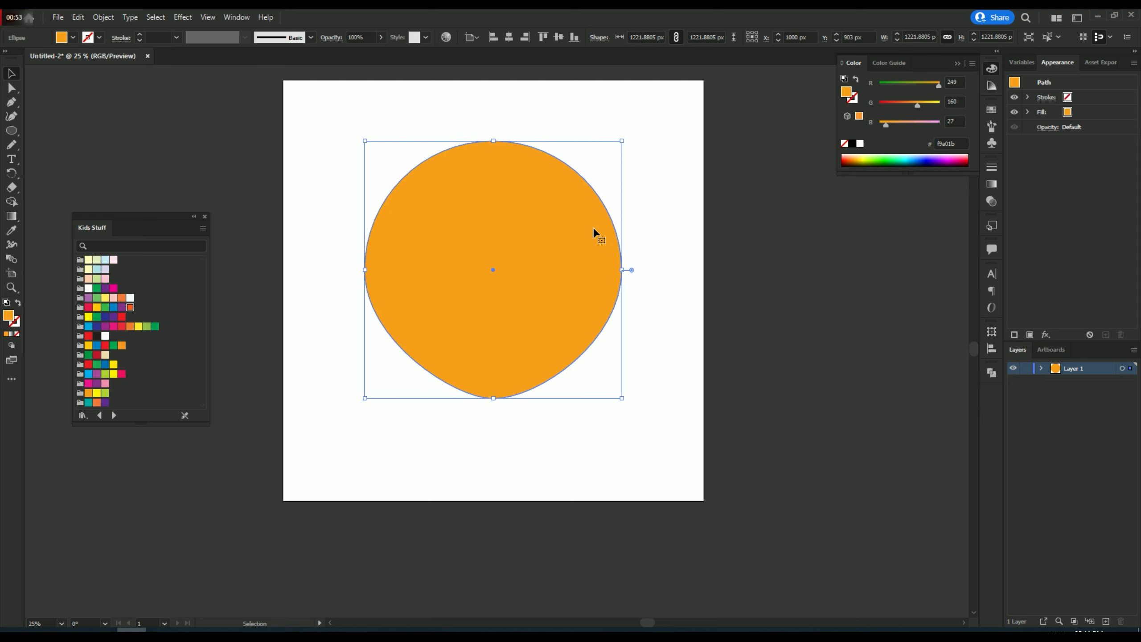
Step: Divide the overlapping balloon shapes into separate vertical stripes with the Shape Builder tool
left_click_drag(634, 427, 333, 112)
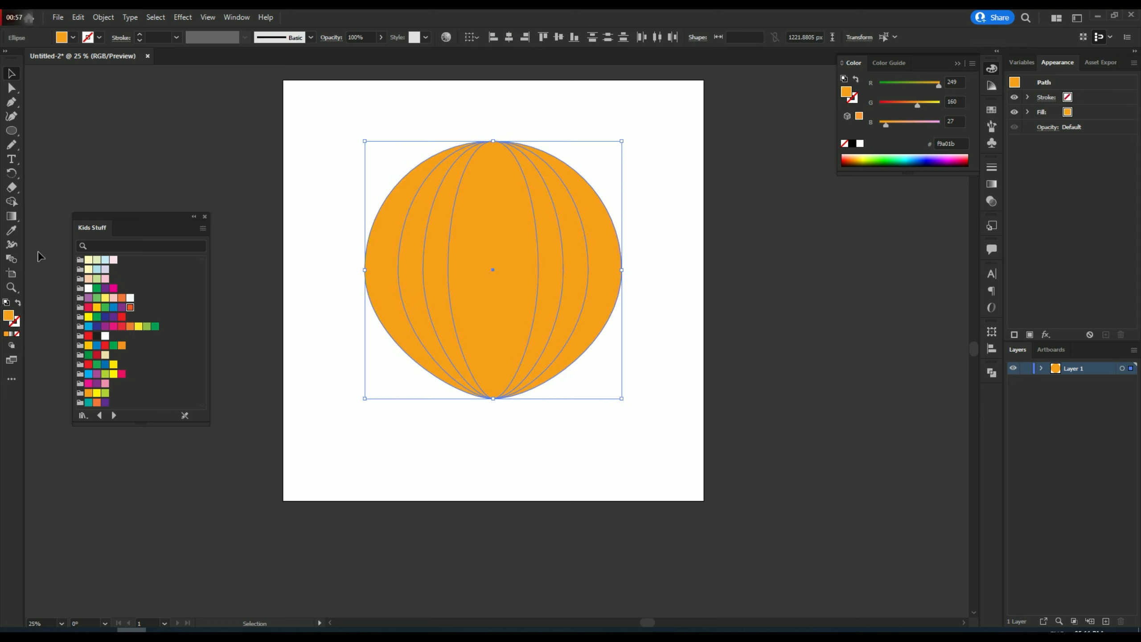
left_click(11, 202)
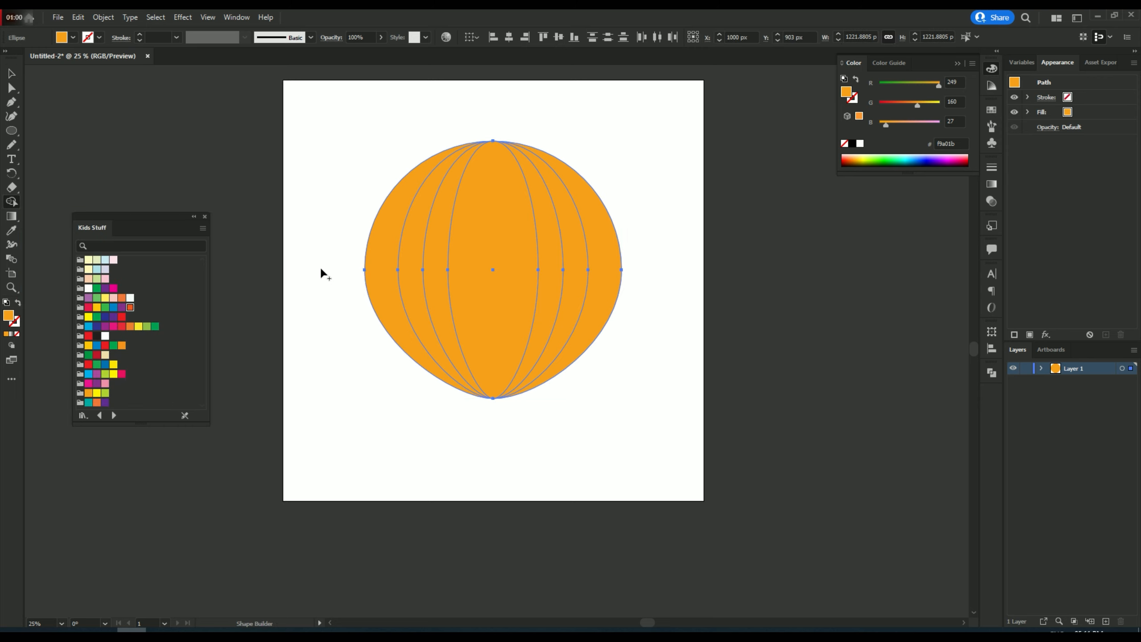
left_click(372, 253)
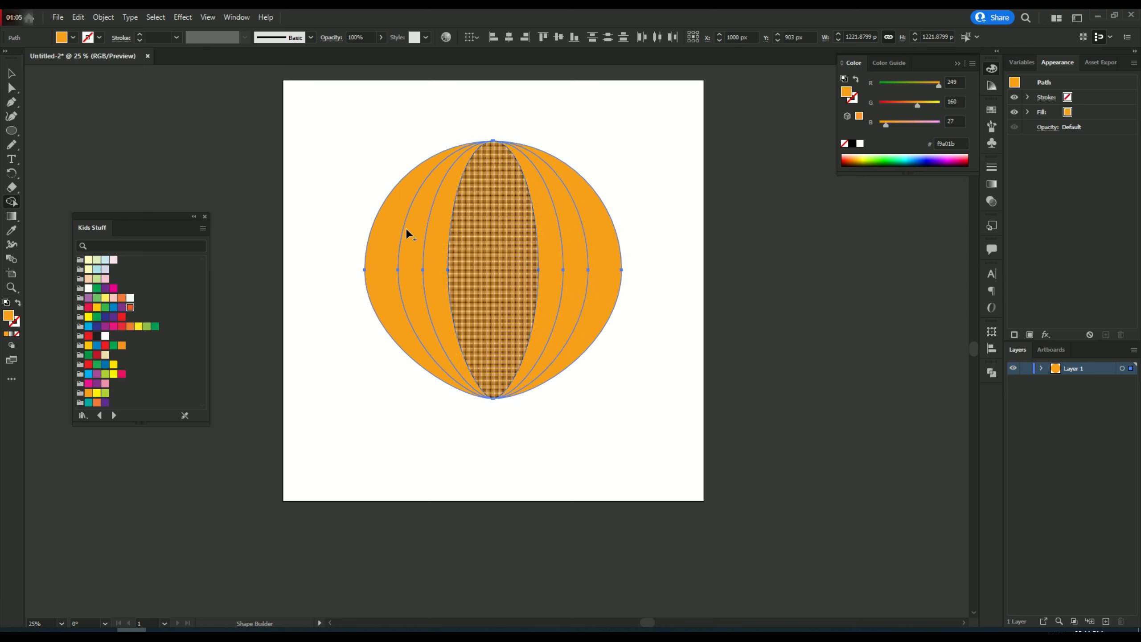
left_click(11, 73)
left_click(323, 148)
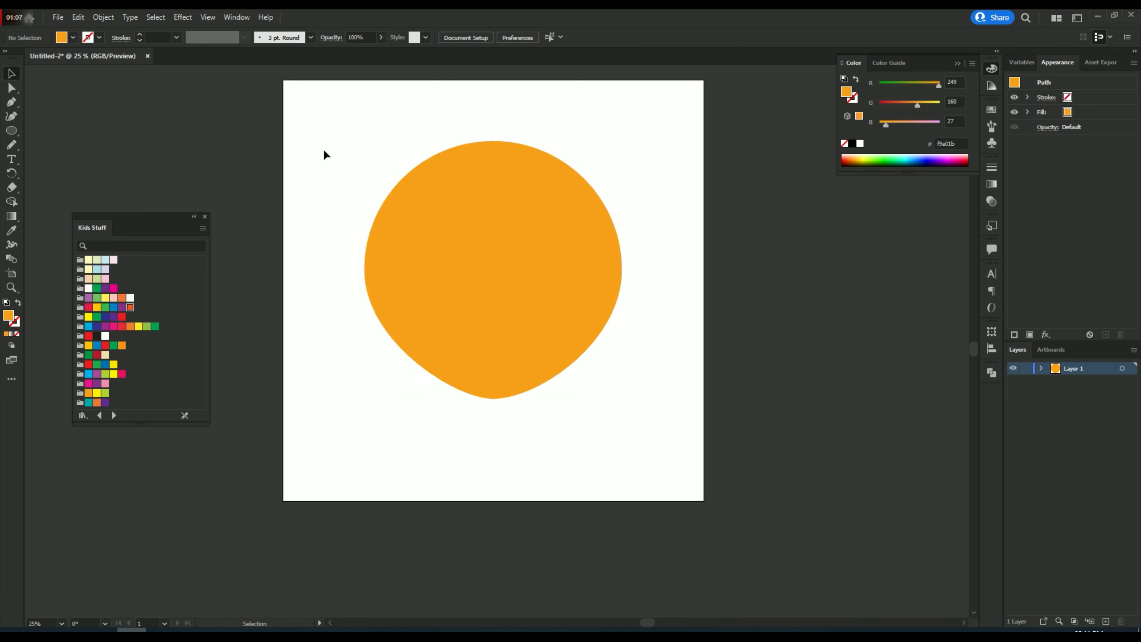
Step: Fill the balloon's stripes from the left edge to the centre with crimson, yellow, green and blue from the Kids Stuff swatches
left_click(370, 255)
left_click(89, 308)
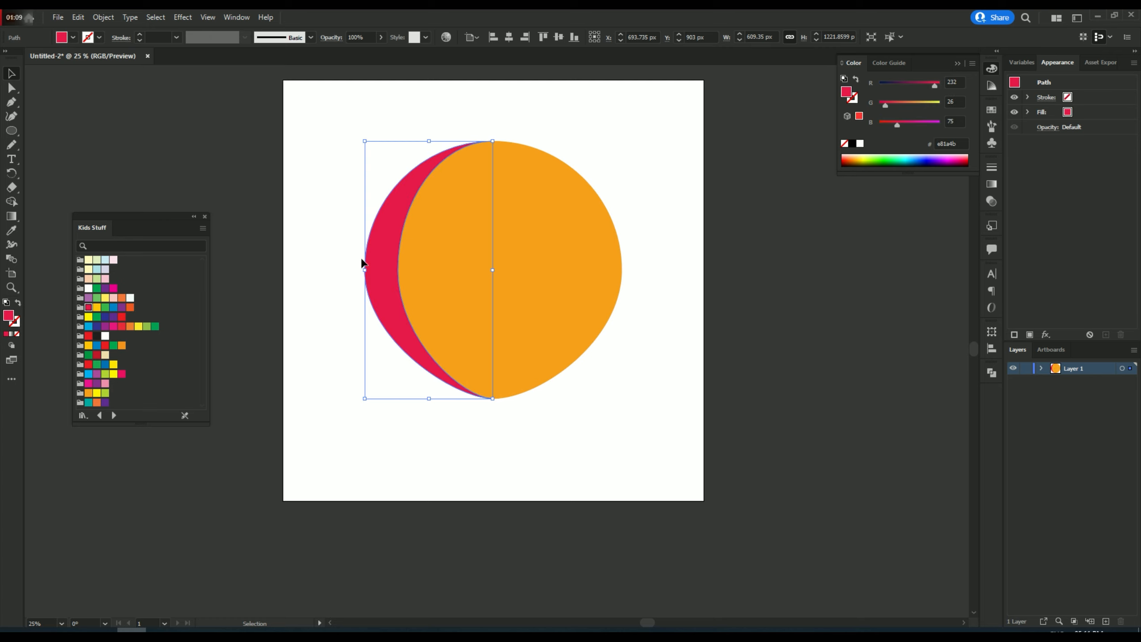
left_click(411, 247)
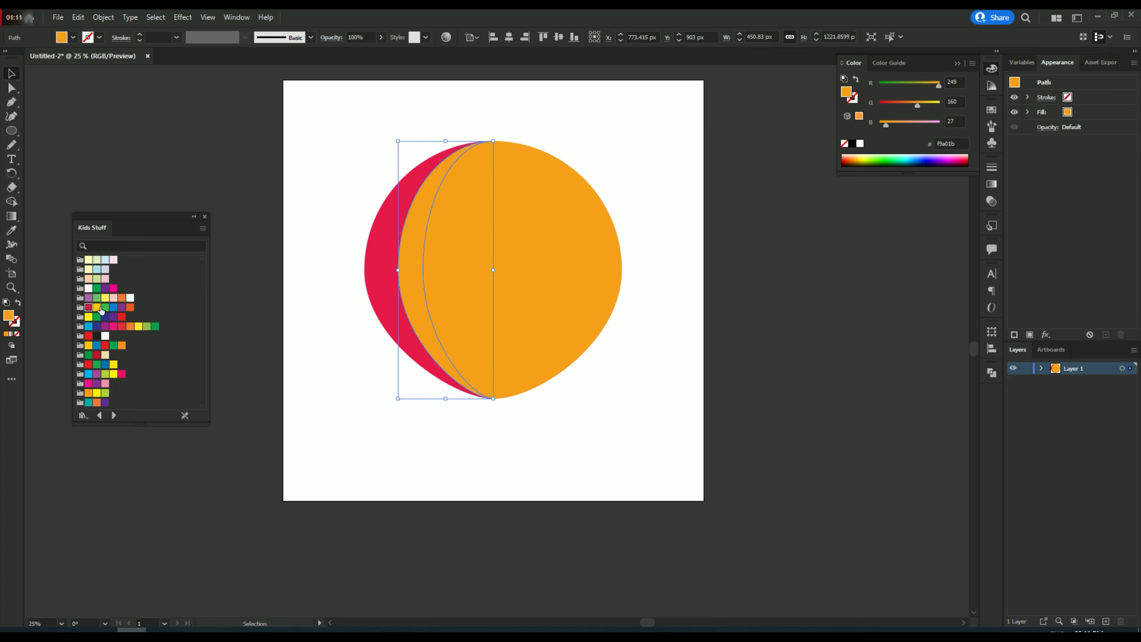
left_click(97, 308)
left_click(424, 258)
left_click(105, 308)
left_click(467, 278)
left_click(114, 308)
Step: Fill the remaining stripes from the centre to the right edge with orange, purple and dark blue
left_click(543, 249)
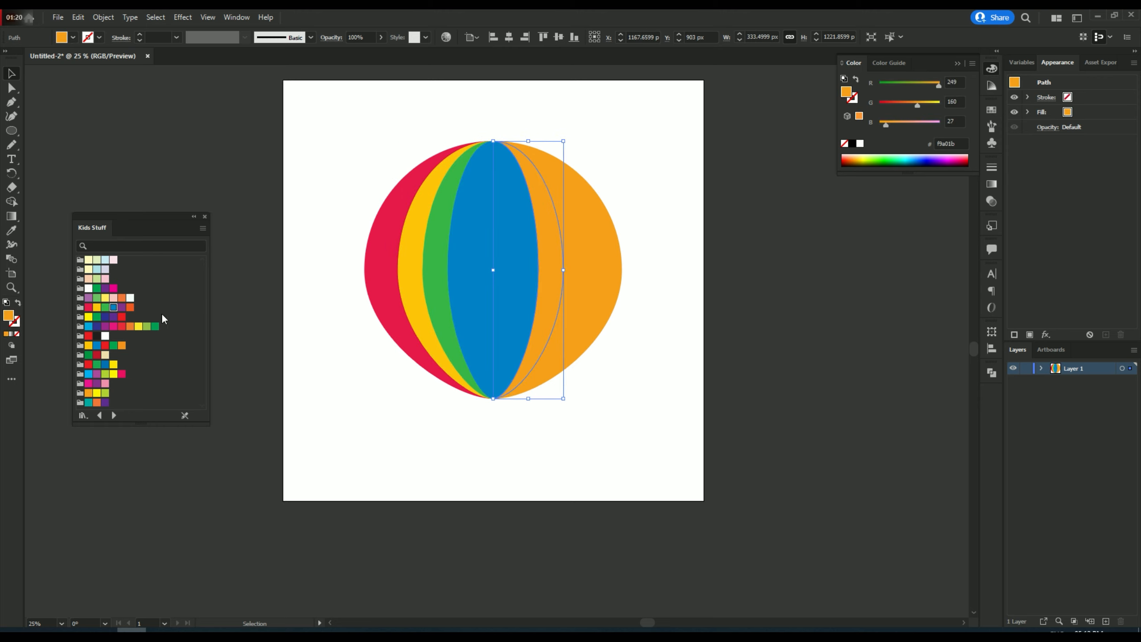
left_click(129, 326)
left_click(590, 249)
left_click(106, 365)
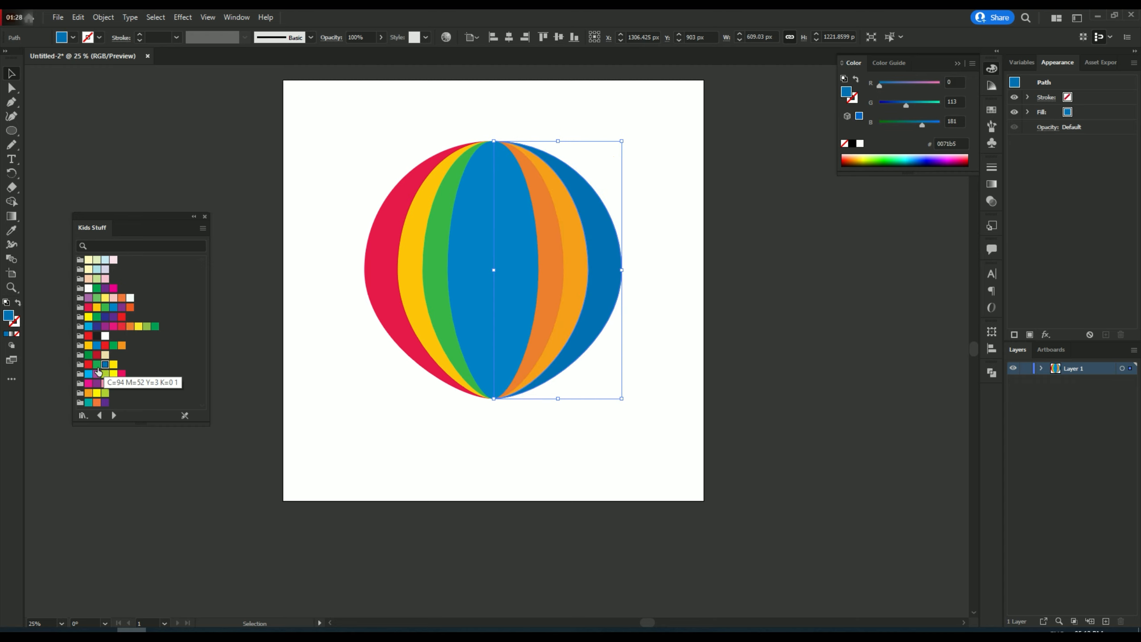
left_click(113, 317)
Step: Scale the whole striped balloon down slightly about its centre and move it up on the artboard
left_click_drag(656, 419, 299, 110)
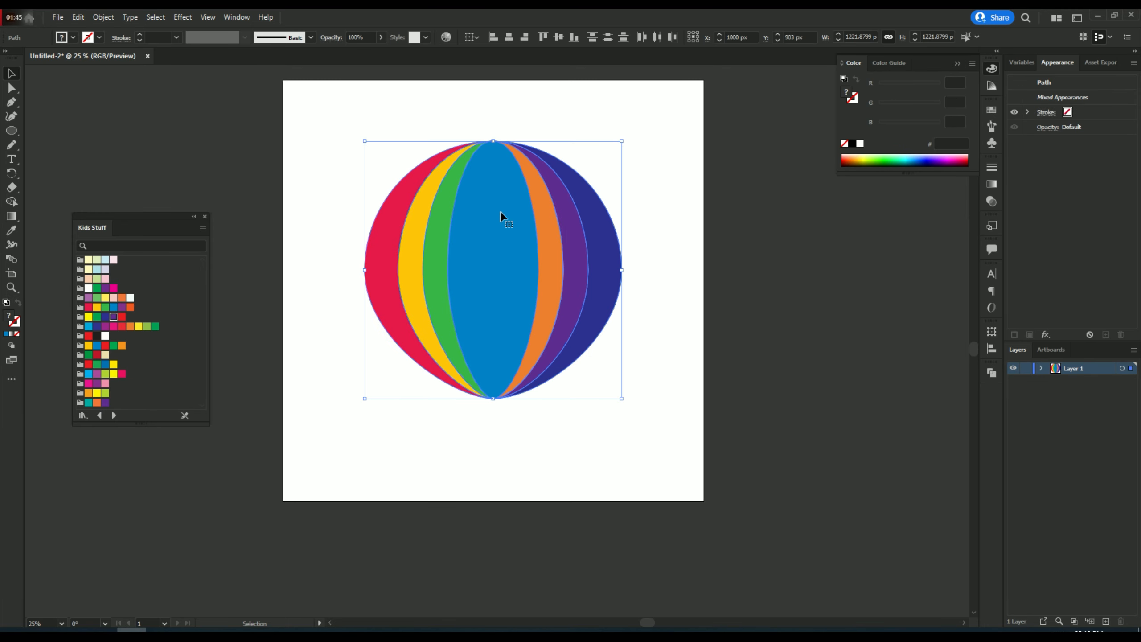
left_click_drag(623, 397, 603, 389)
left_click_drag(517, 306, 518, 284)
left_click(624, 298)
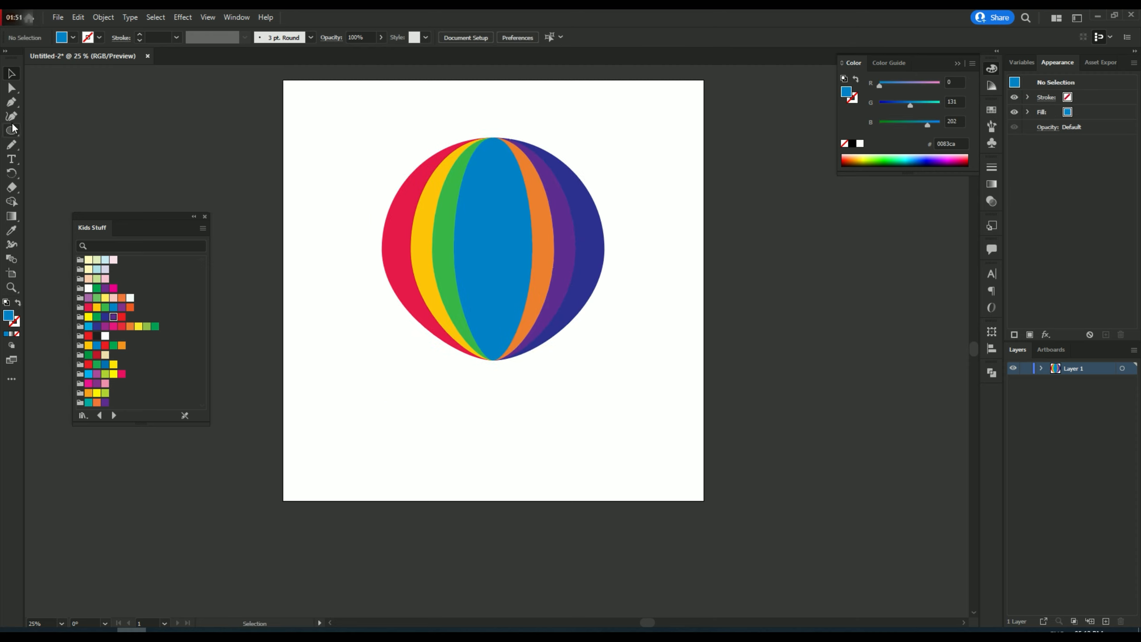
Step: Draw a blue square about 374 px wide centred below the balloon and widen it symmetrically to about 492 px for the basket
left_click_drag(11, 137, 39, 131)
left_click_drag(494, 407, 533, 445)
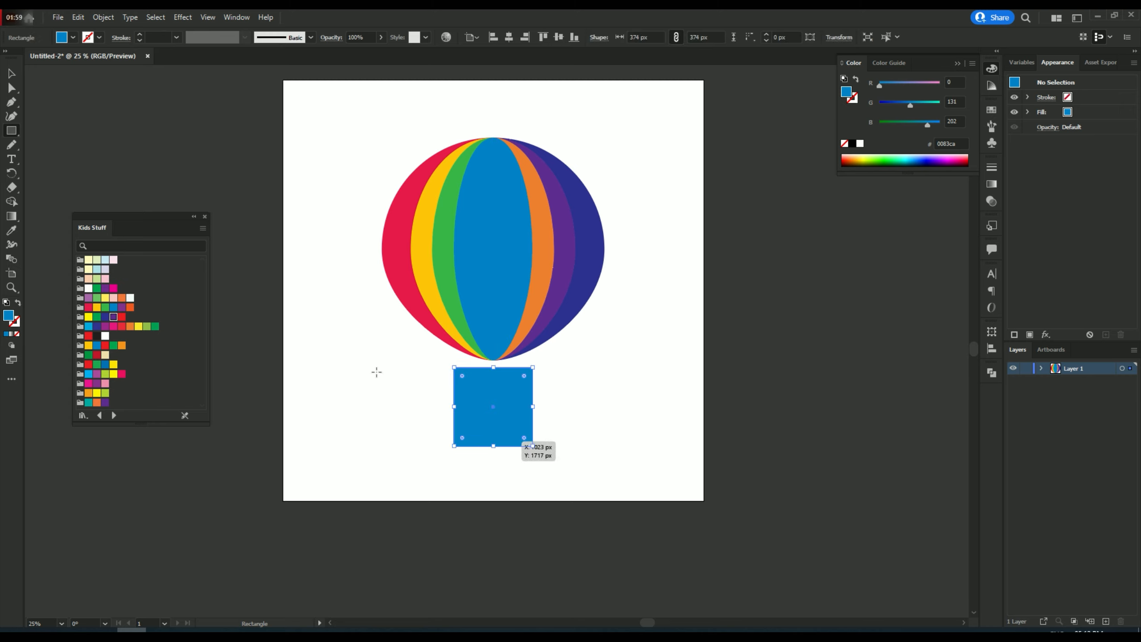
left_click(11, 74)
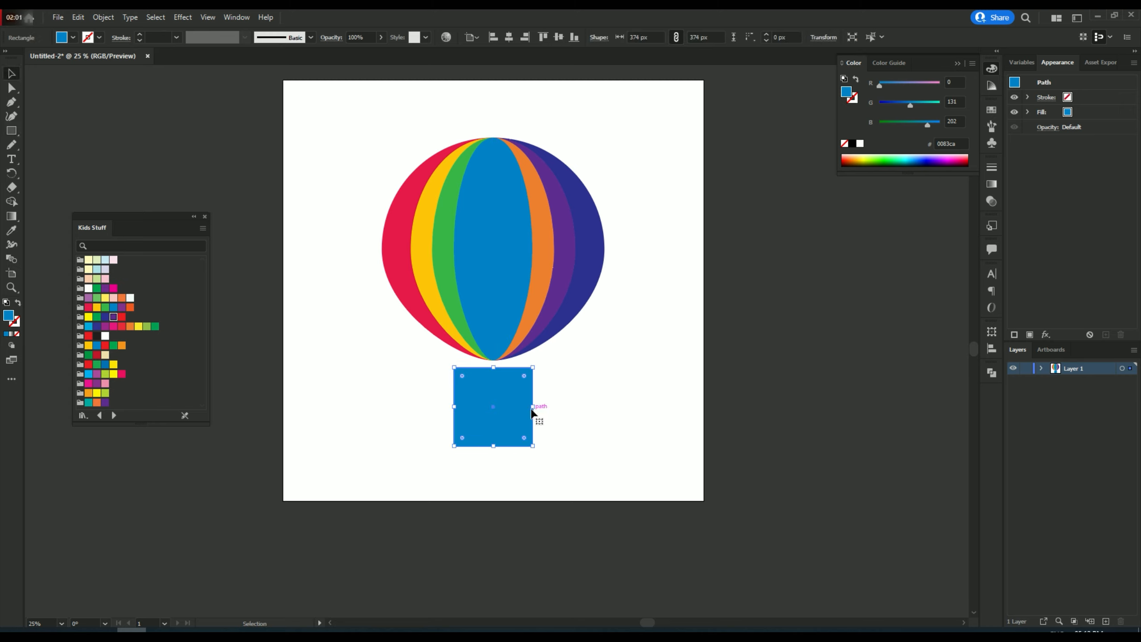
left_click_drag(533, 407, 546, 407)
Step: Move the basket's two bottom corners inward equally so its sides taper downward
left_click(12, 88)
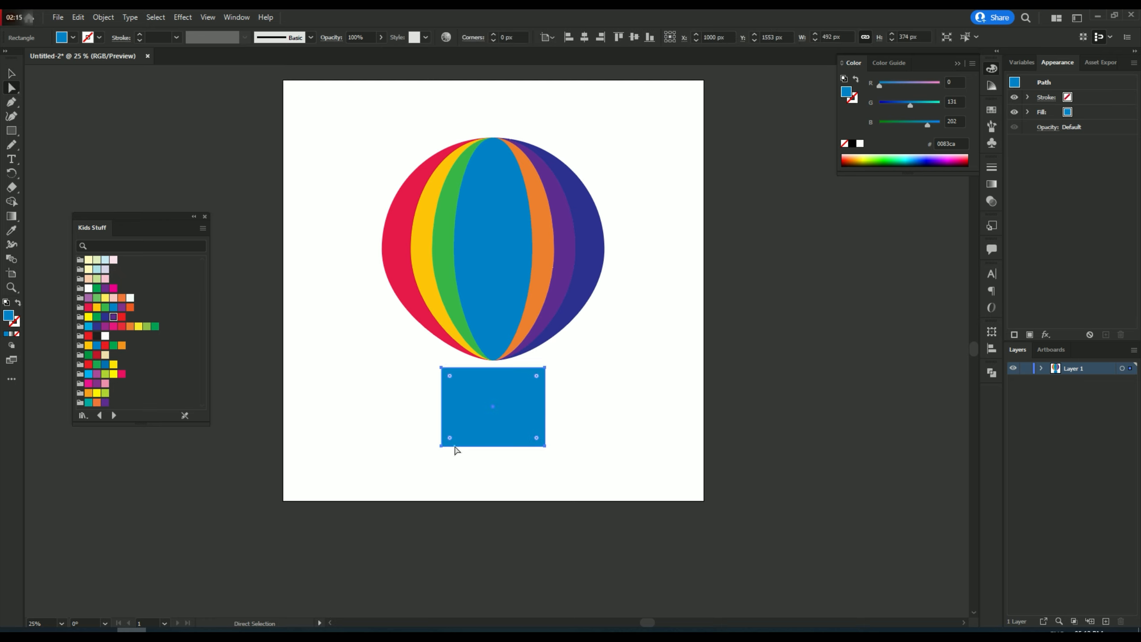
left_click(441, 446)
left_click_drag(446, 448, 452, 449)
left_click_drag(546, 448, 534, 447)
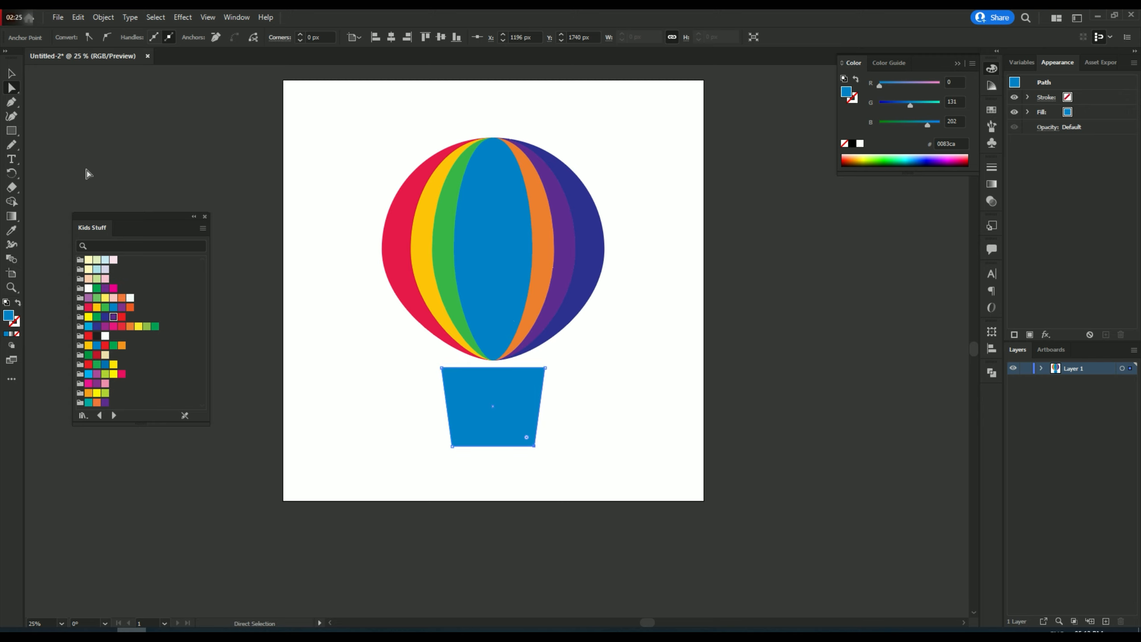
Step: Round all four corners of the basket and move it down a little from the balloon
left_click(11, 75)
left_click(11, 90)
left_click_drag(431, 363, 542, 443)
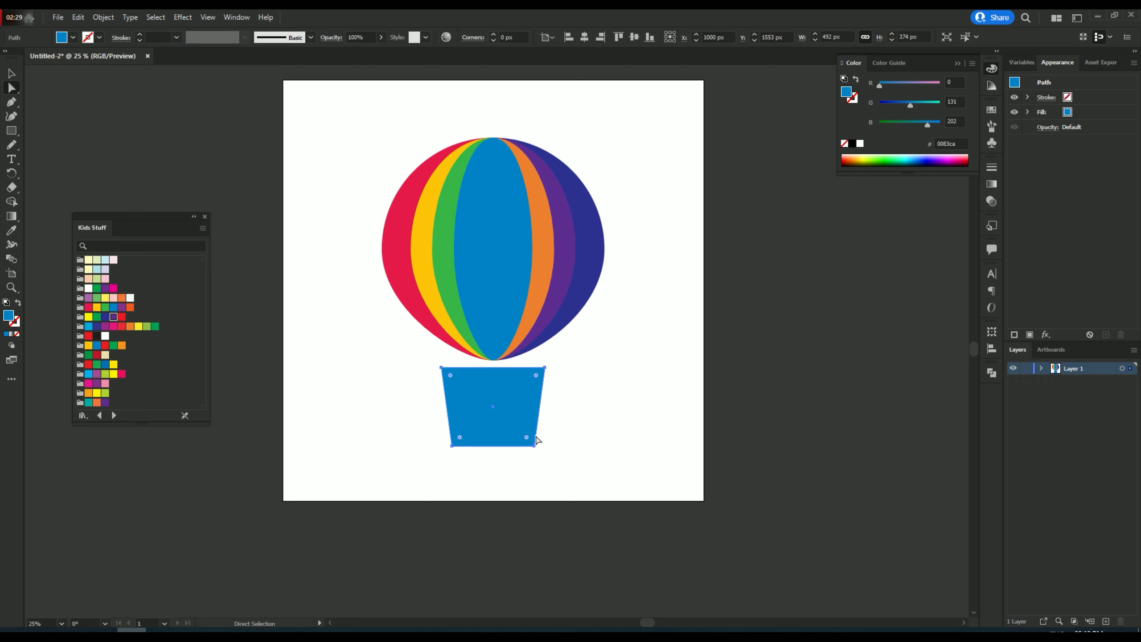
left_click_drag(453, 377, 487, 419)
left_click(11, 73)
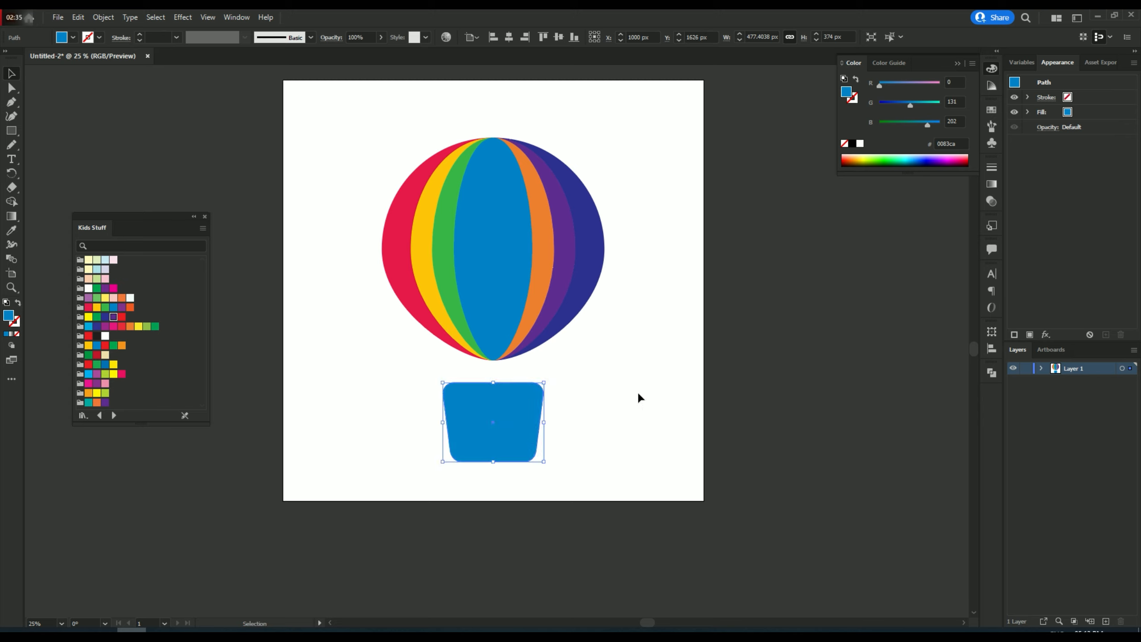
left_click(640, 397)
Step: Draw a vertical rope line about 232 px long from the balloon's lower left edge to the basket's upper left corner
left_click(11, 102)
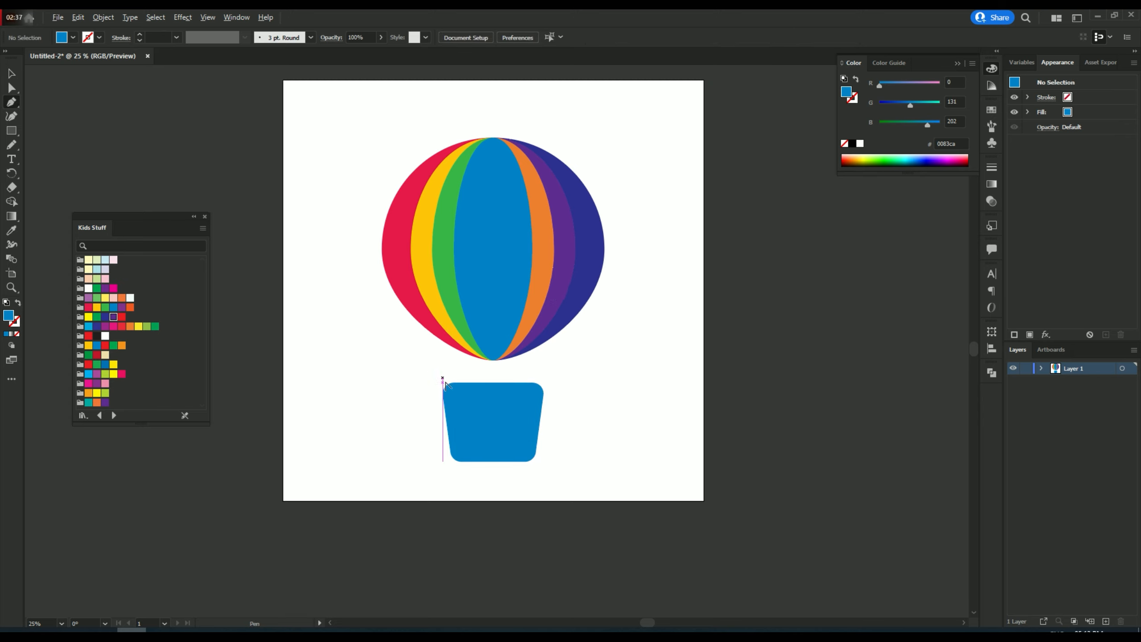
scroll(443, 380, "up", 2)
left_click(430, 306)
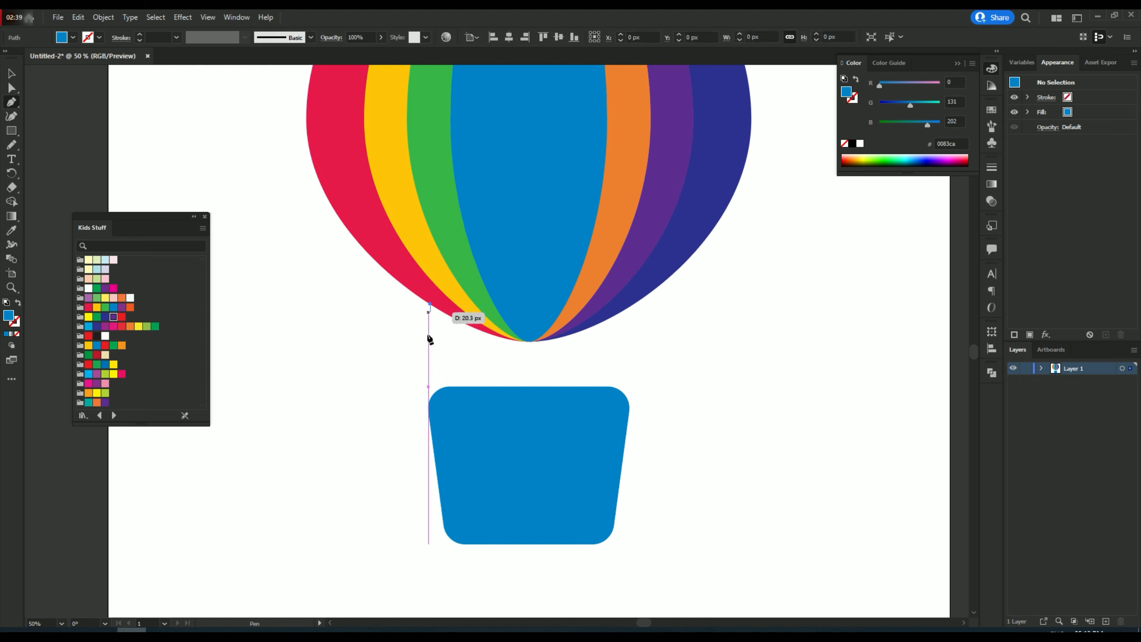
left_click(430, 399)
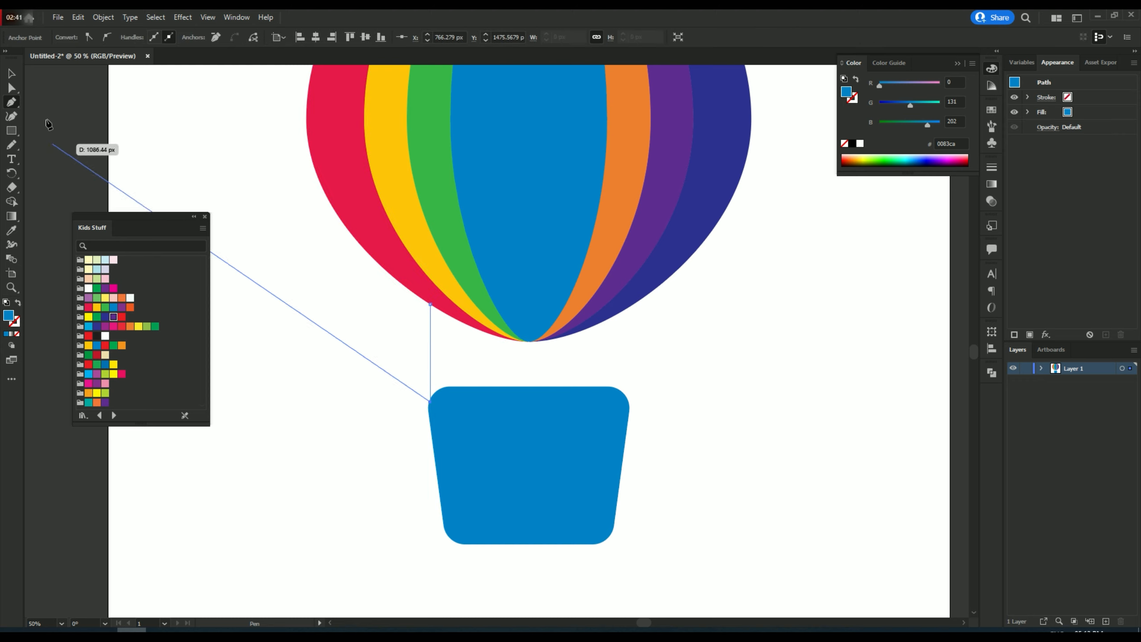
left_click(12, 74)
Step: Give the rope line a dark blue 5 pt stroke and remove its fill
left_click(17, 323)
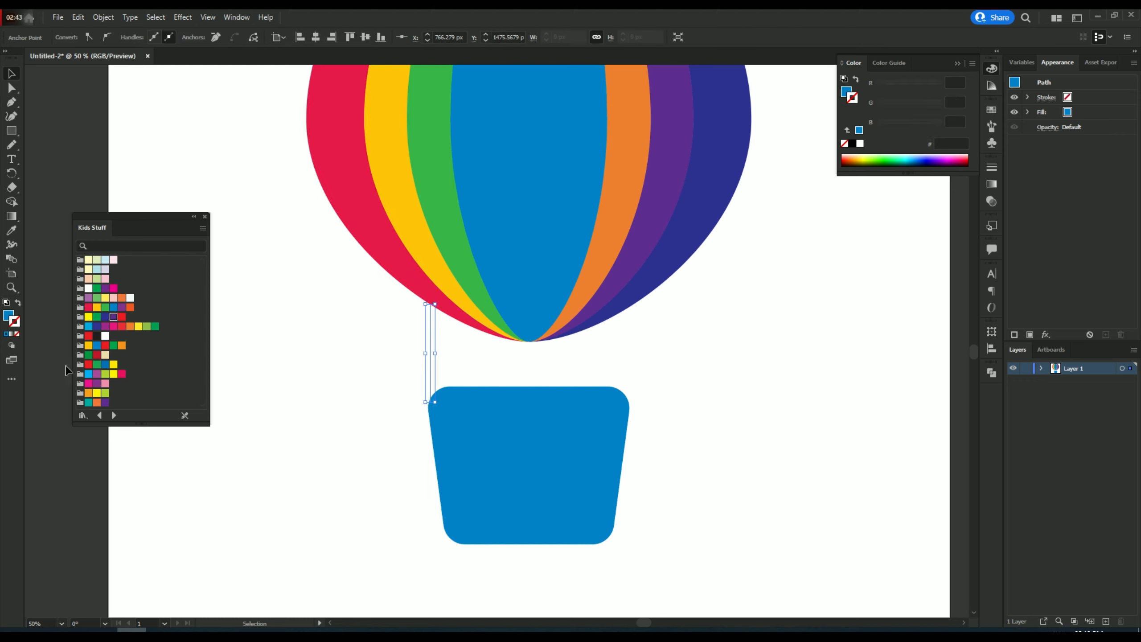
left_click(106, 317)
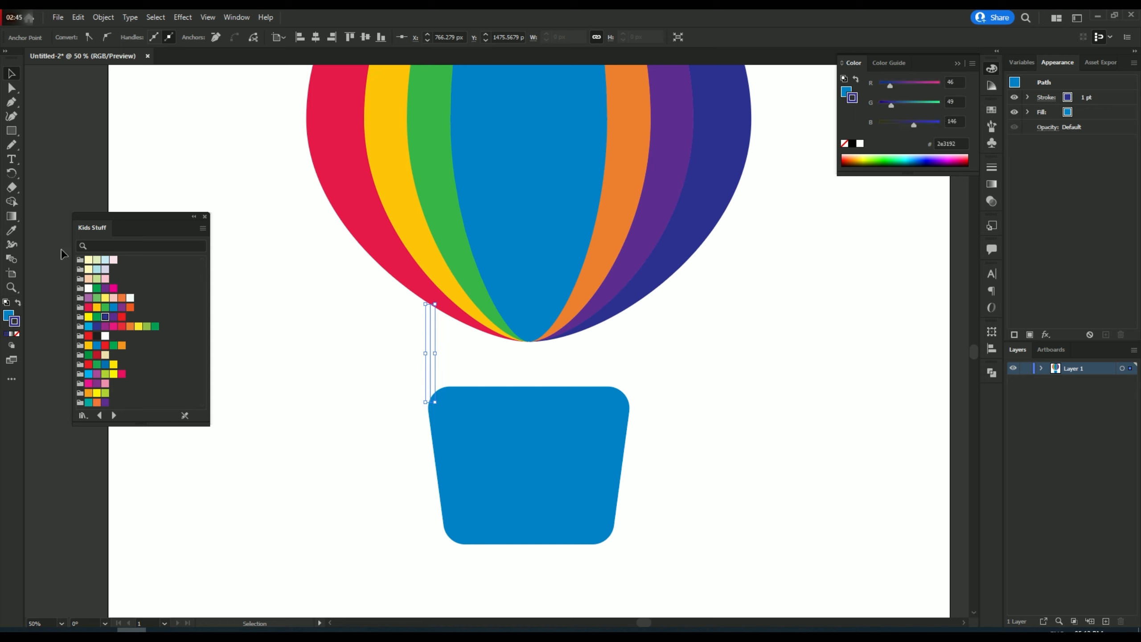
left_click(286, 326)
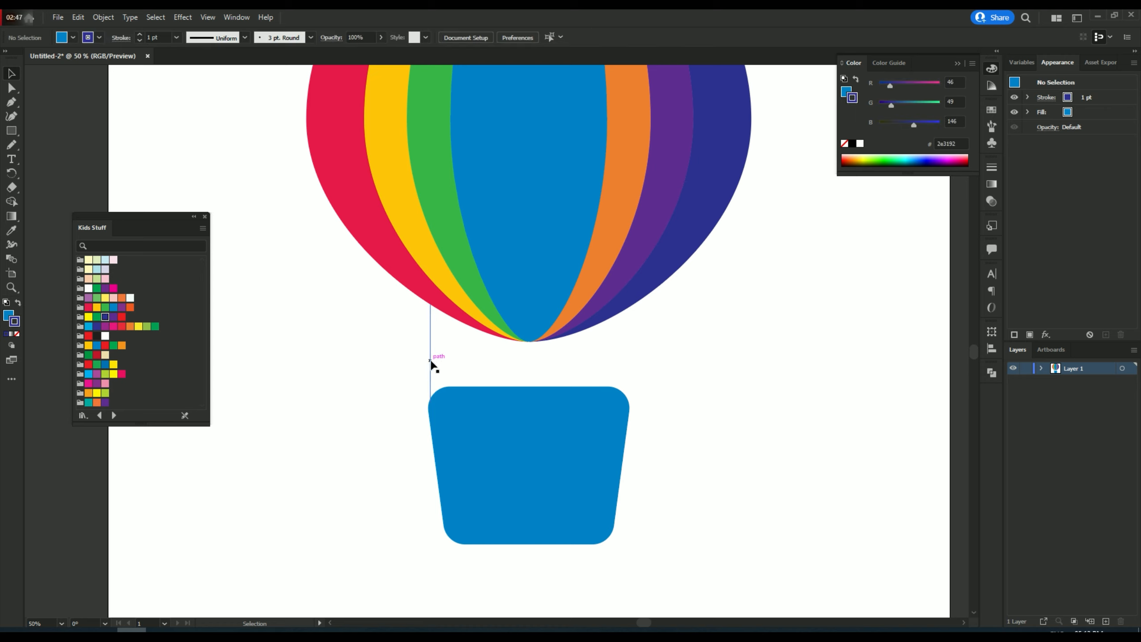
left_click(431, 361)
left_click(139, 36)
left_click(140, 35)
left_click(140, 35)
left_click(140, 35)
left_click(8, 315)
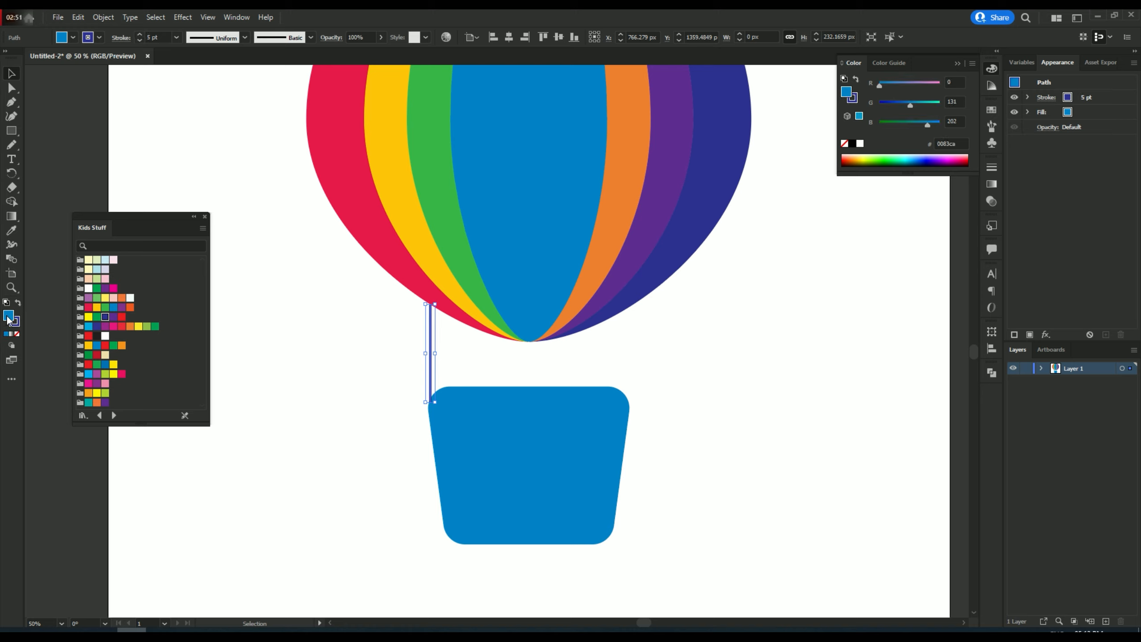
left_click(18, 334)
left_click(389, 383)
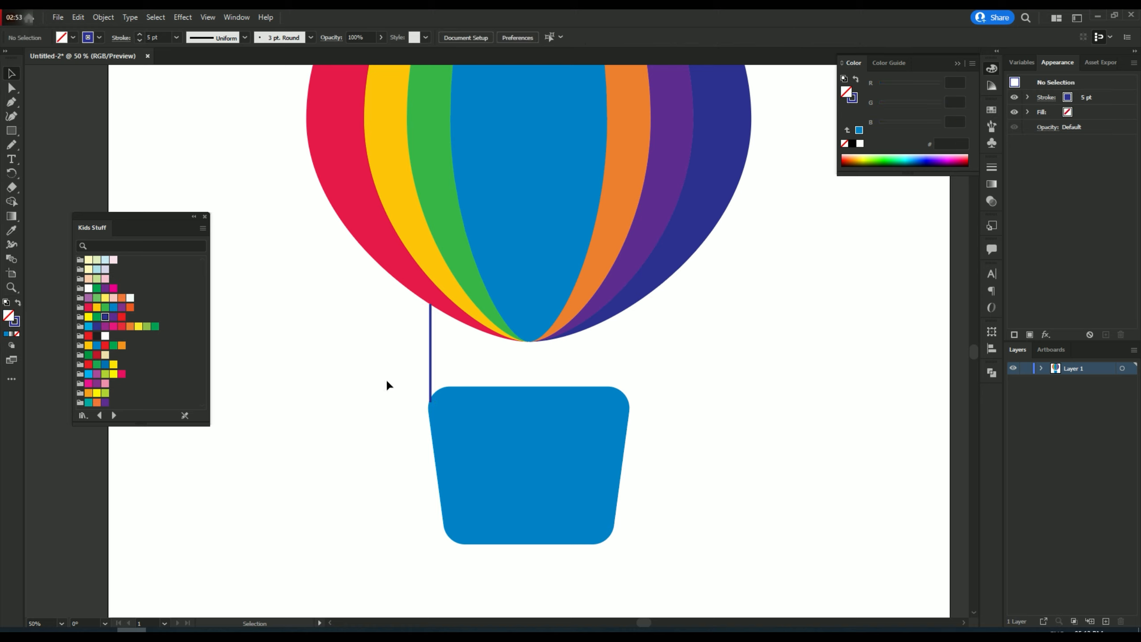
Step: Copy the rope to the basket's right side and centre, and bring the basket to the front
left_click_drag(431, 356, 625, 370)
left_click(545, 398)
key("ctrl+shift+bracketright")
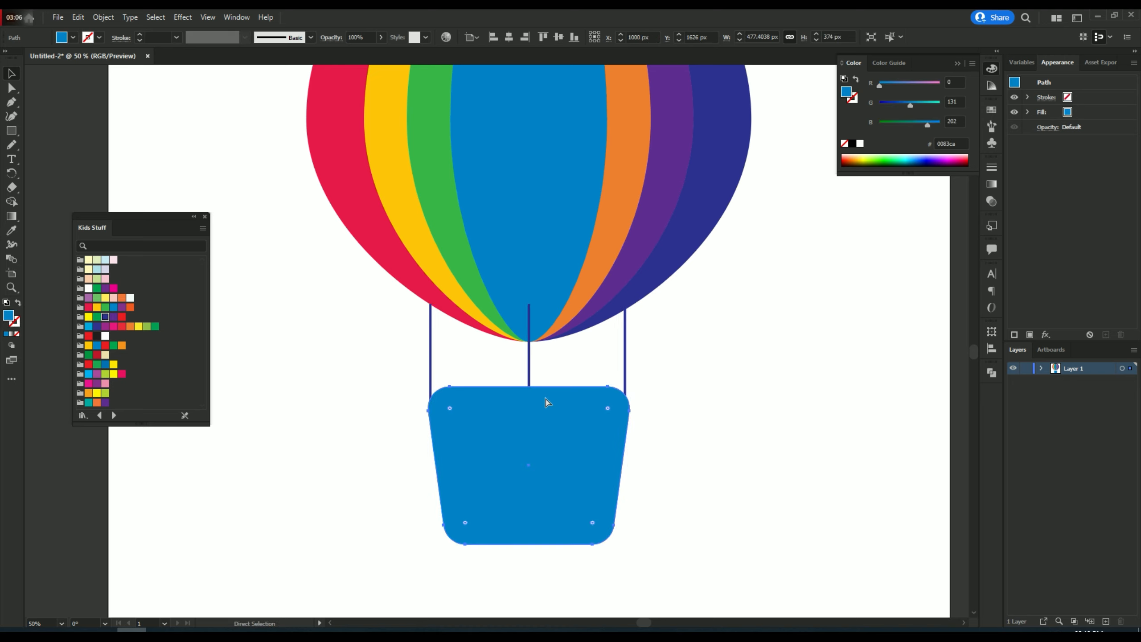
Step: Centre the middle rope horizontally on the artboard and send it behind the balloon
left_click(528, 364)
left_click(509, 37)
left_click(626, 352, "shift")
left_click(431, 331, "shift")
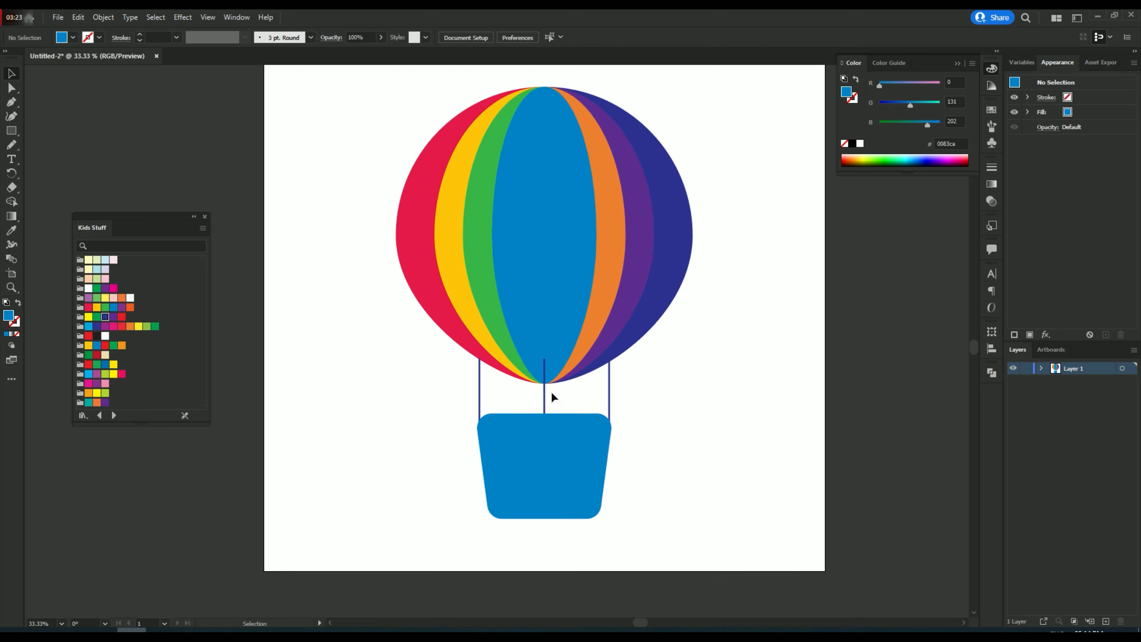
left_click(545, 393)
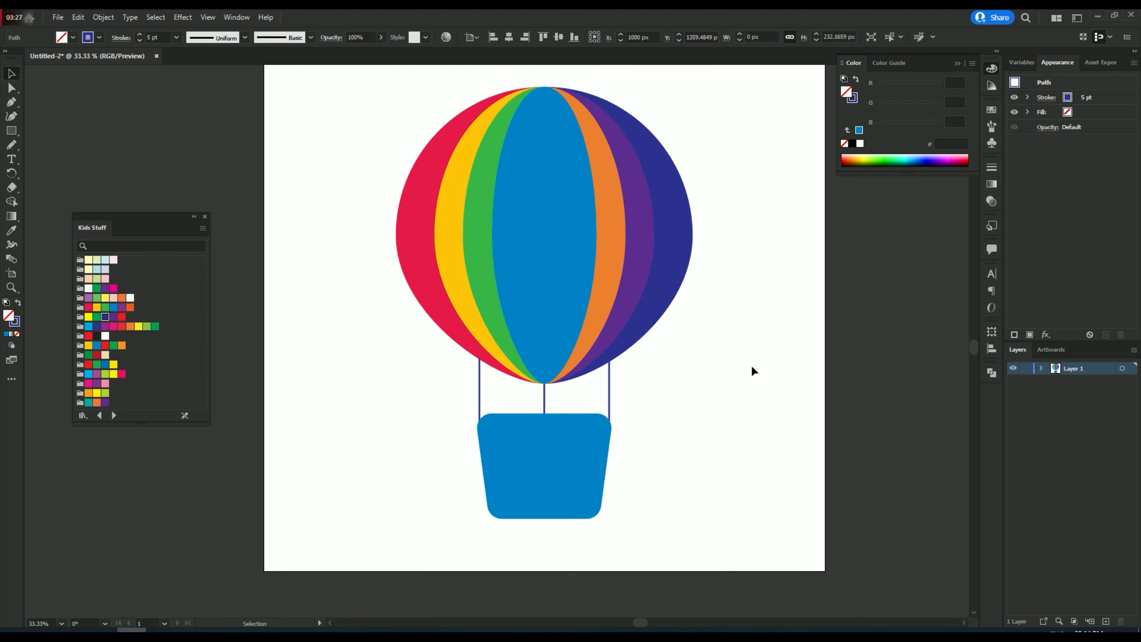
left_click(737, 387)
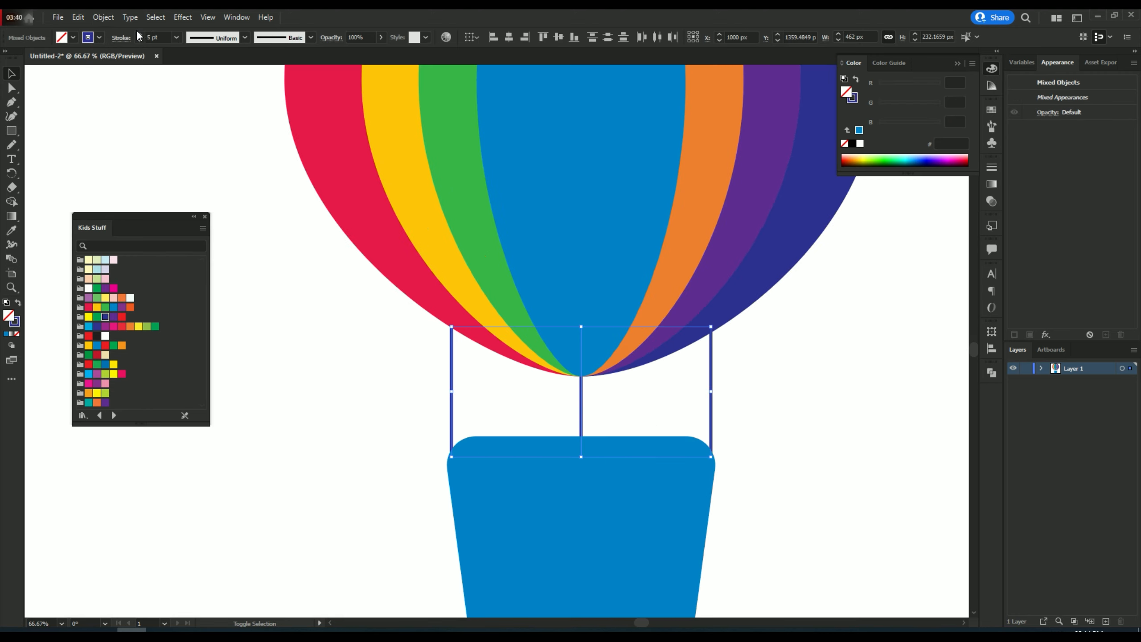
Step: Increase the three ropes' stroke weight to 6 pt and expand their fill and stroke into shapes
left_click(140, 35)
left_click(113, 17)
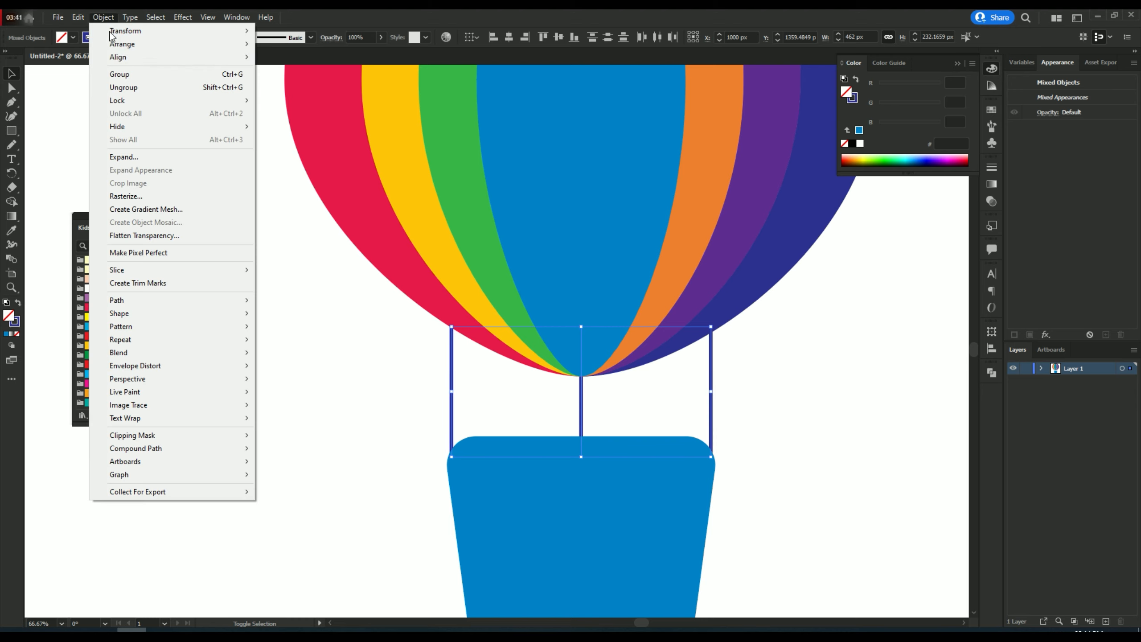
left_click(148, 156)
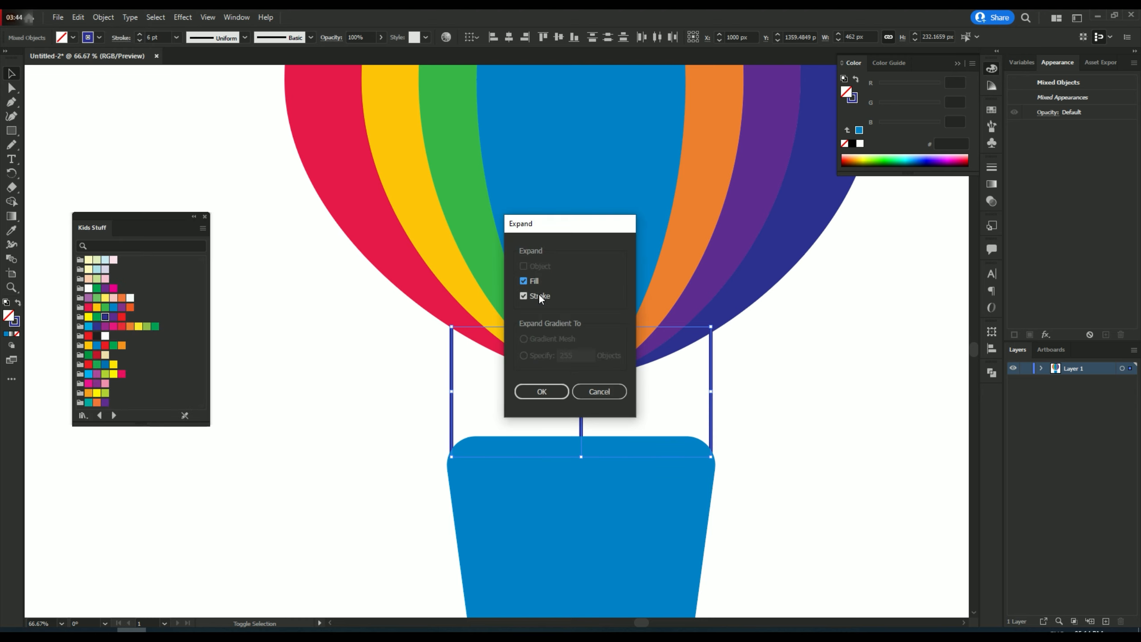
left_click(539, 391)
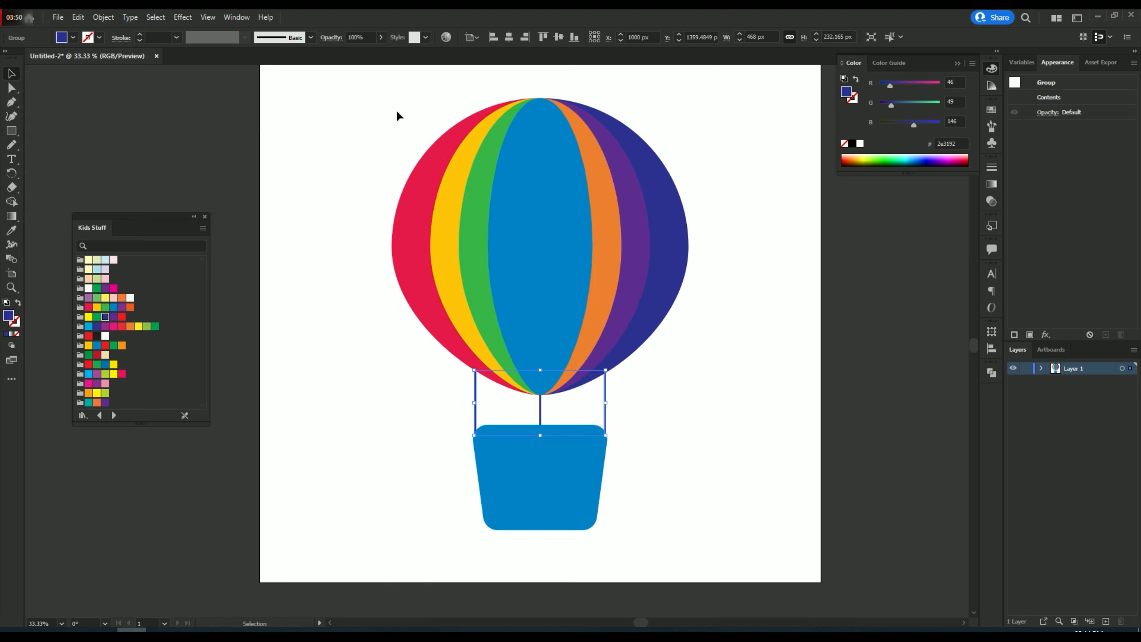
left_click_drag(394, 104, 719, 230)
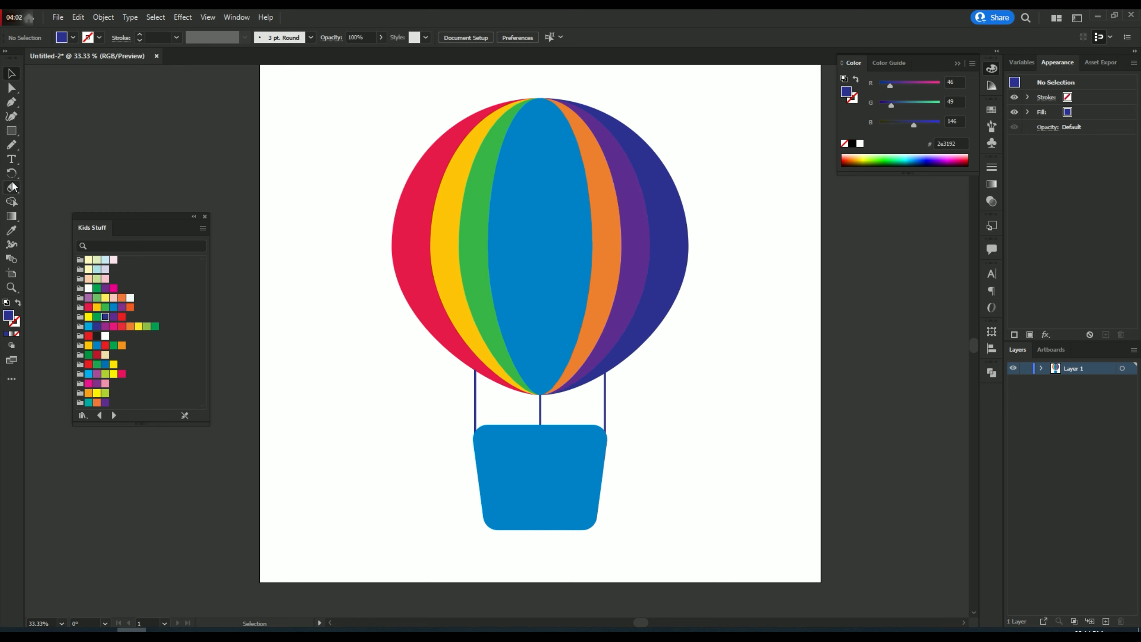
Step: Draw circles with the Ellipse tool near the balloon's upper left as the start of a cloud
left_click(11, 131)
left_click(45, 145)
left_click_drag(329, 149, 359, 177)
mouse_move(364, 99)
left_mouse_down()
mouse_move(439, 188)
mouse_move(397, 141)
mouse_move(339, 132)
left_mouse_up()
left_click(11, 73)
left_click(357, 136, "shift")
left_click(333, 162, "shift")
Step: Arrange three overlapping circles into a cloud shape about 426 px wide and 338 px high
left_click_drag(420, 208, 410, 203)
key("ctrl+z")
left_click(390, 208)
left_click_drag(357, 130, 356, 142)
left_click_drag(368, 185, 362, 184)
left_click_drag(309, 190, 311, 183)
Step: Group the three circles as a white cloud and place a copy of it to the right of the ropes and basket
left_click(367, 157, "shift")
left_click(343, 109, "shift")
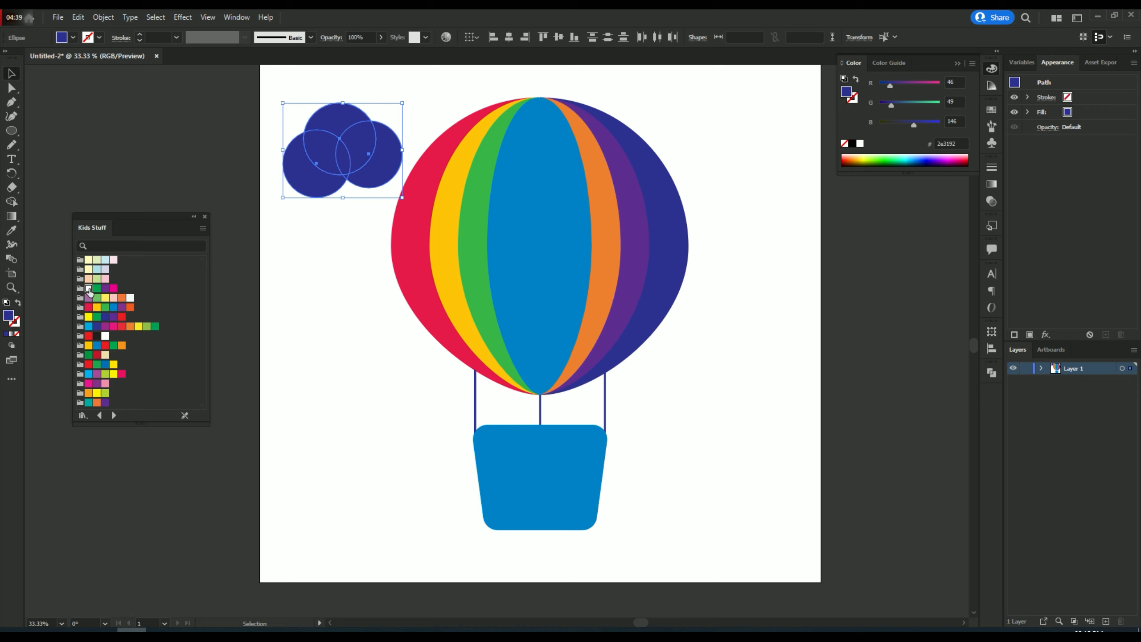
left_click(89, 289)
key("ctrl+g")
left_click(348, 245)
left_click(343, 171)
left_click(334, 265)
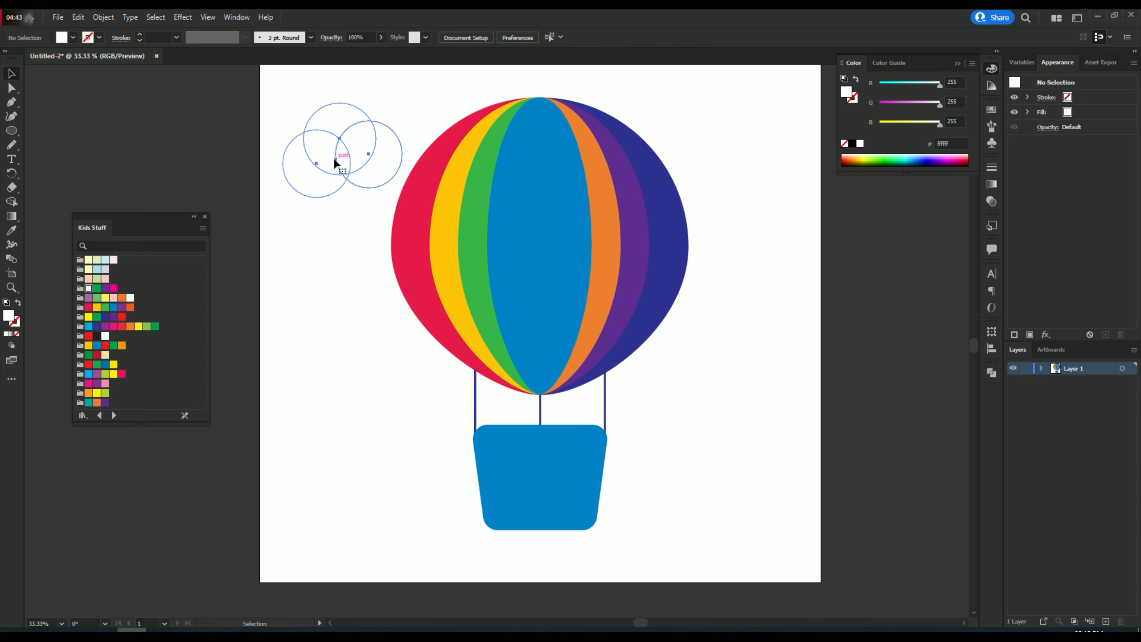
left_click_drag(334, 158, 704, 410)
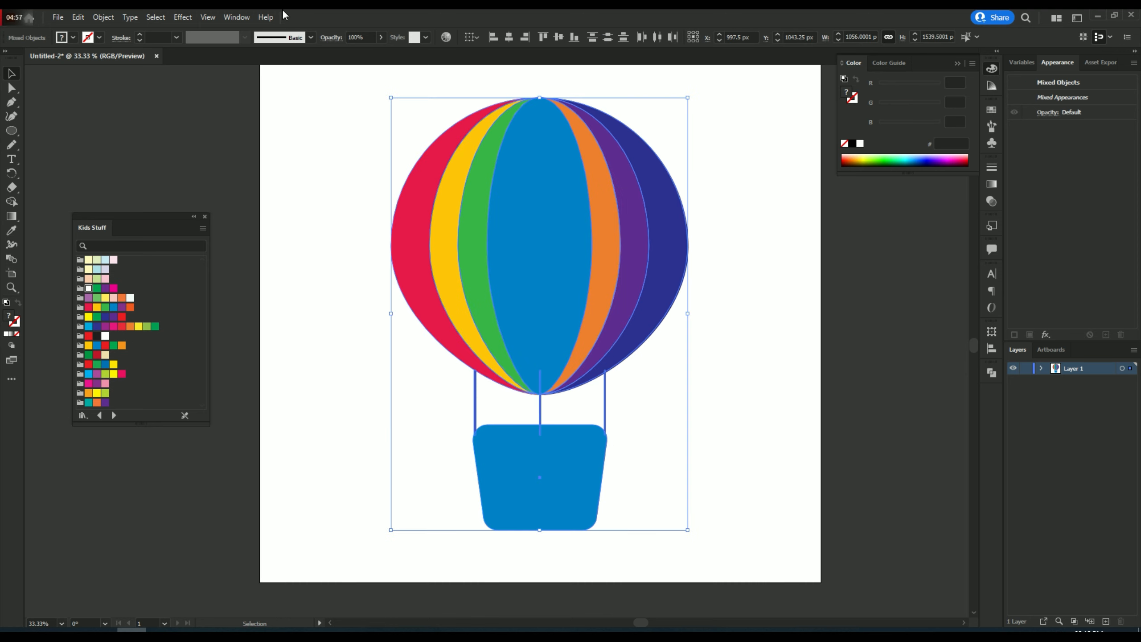
Step: Group the balloon, ropes and basket, and apply the 3D Inflate effect to the group
left_click(208, 17)
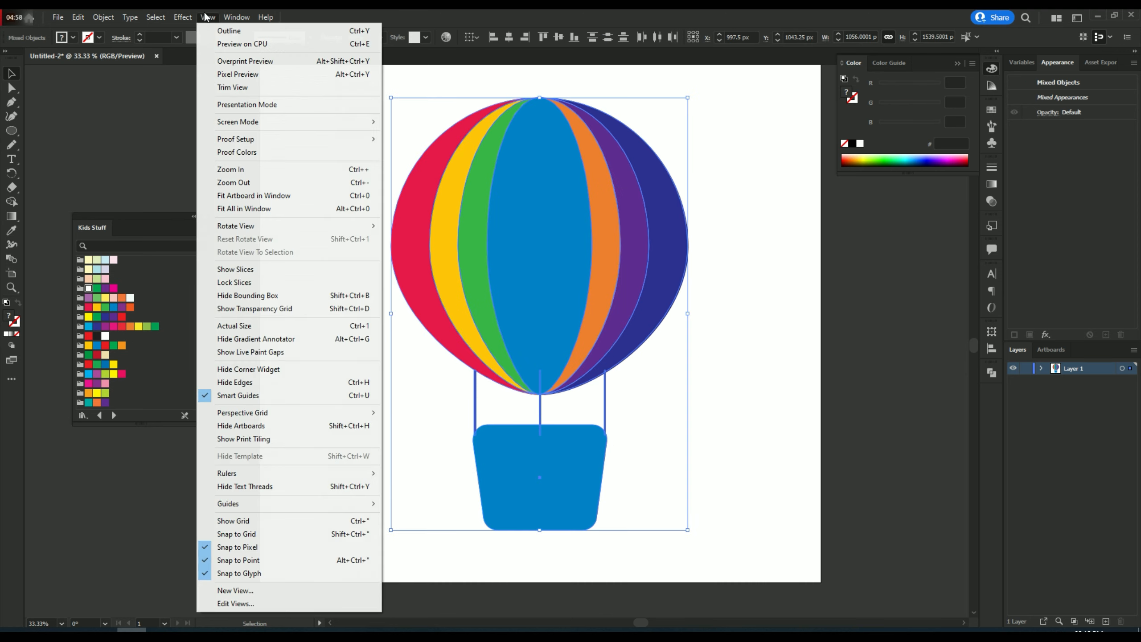
mouse_move(183, 17)
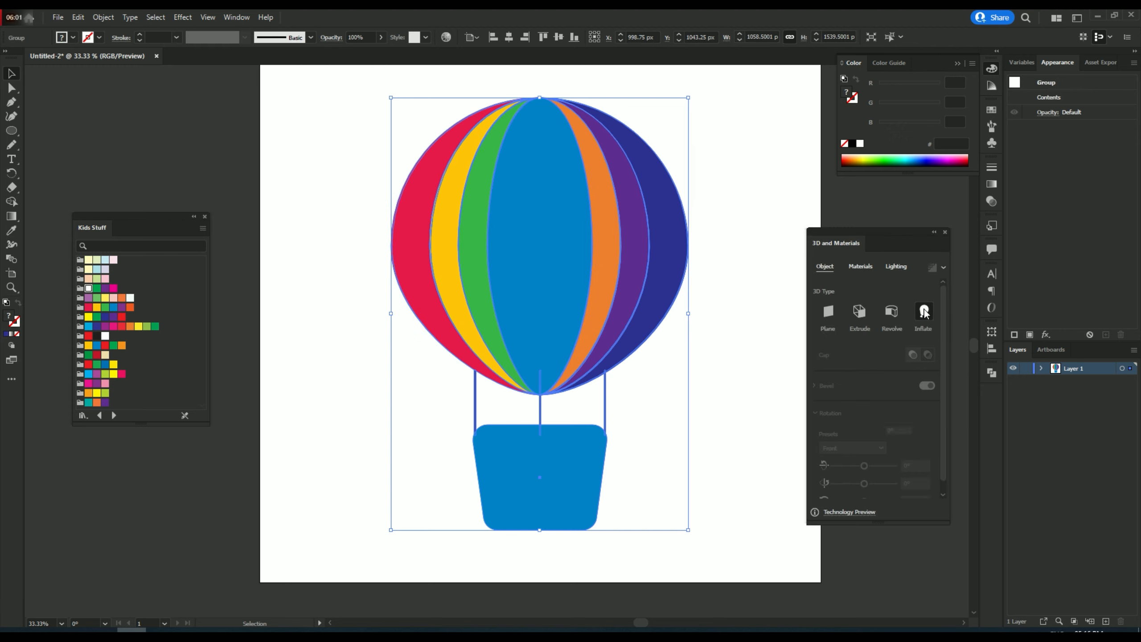
left_click(924, 312)
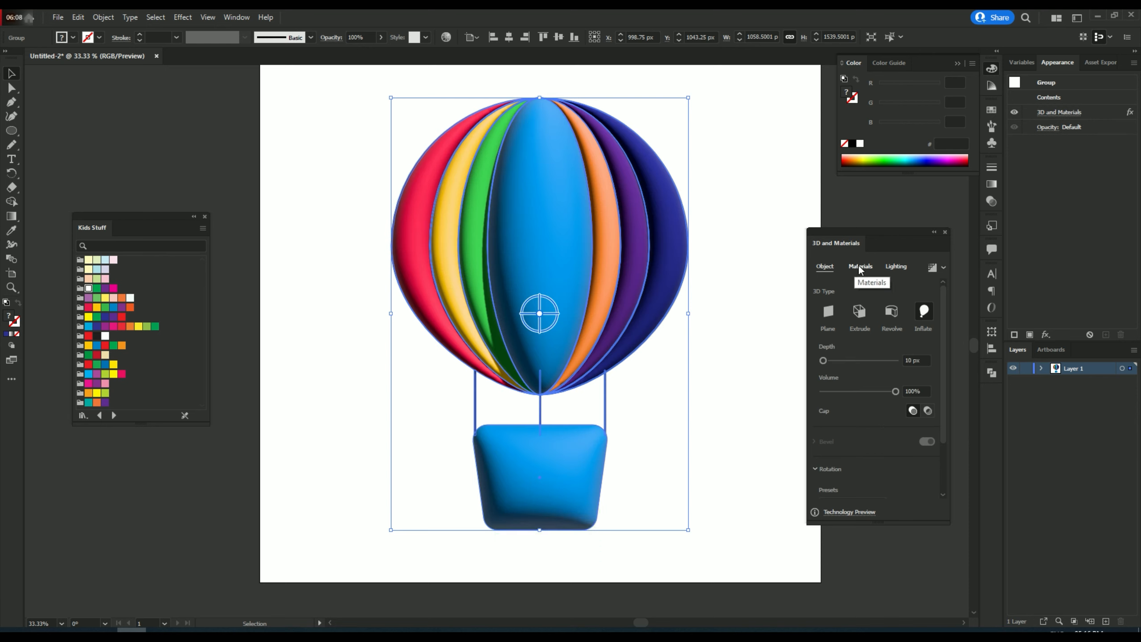
scroll(881, 410, "down", 3)
scroll(906, 345, "up", 3)
Step: Turn on a shadow behind the inflated balloon group and set the light intensity to 78%
left_click(896, 266)
scroll(891, 453, "down", 3)
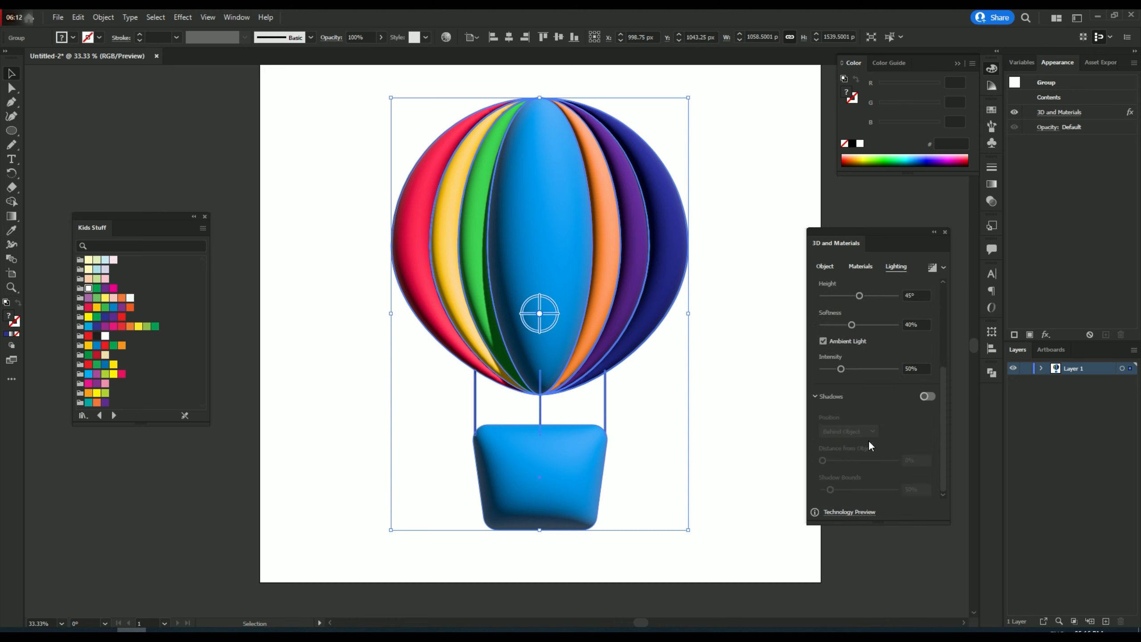
left_click(928, 398)
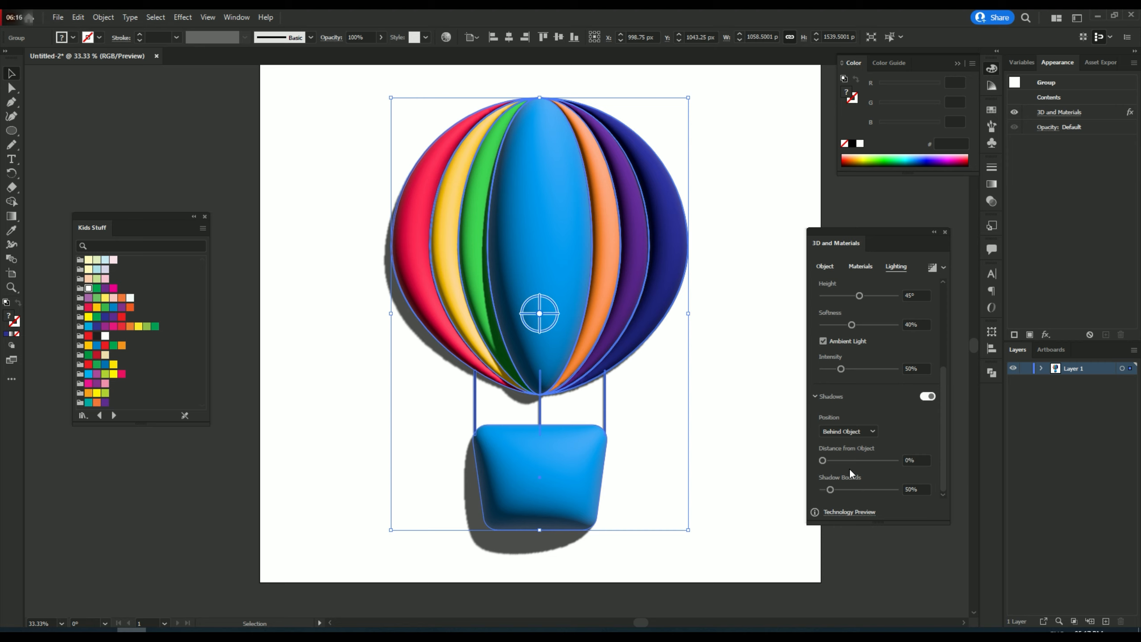
scroll(880, 399, "up", 3)
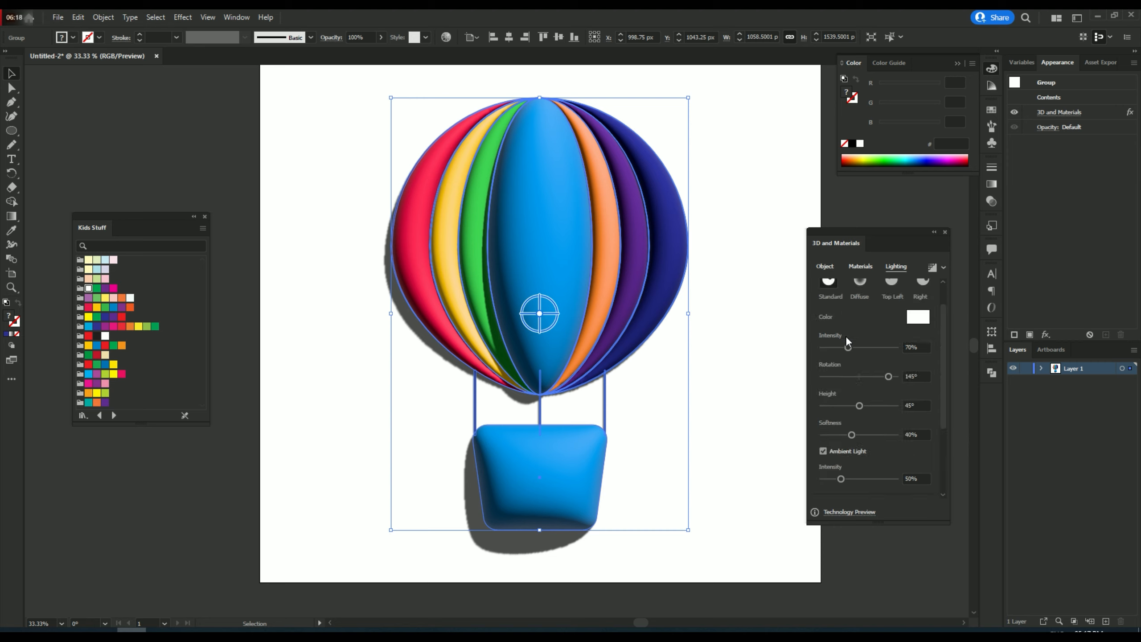
left_click_drag(849, 347, 851, 348)
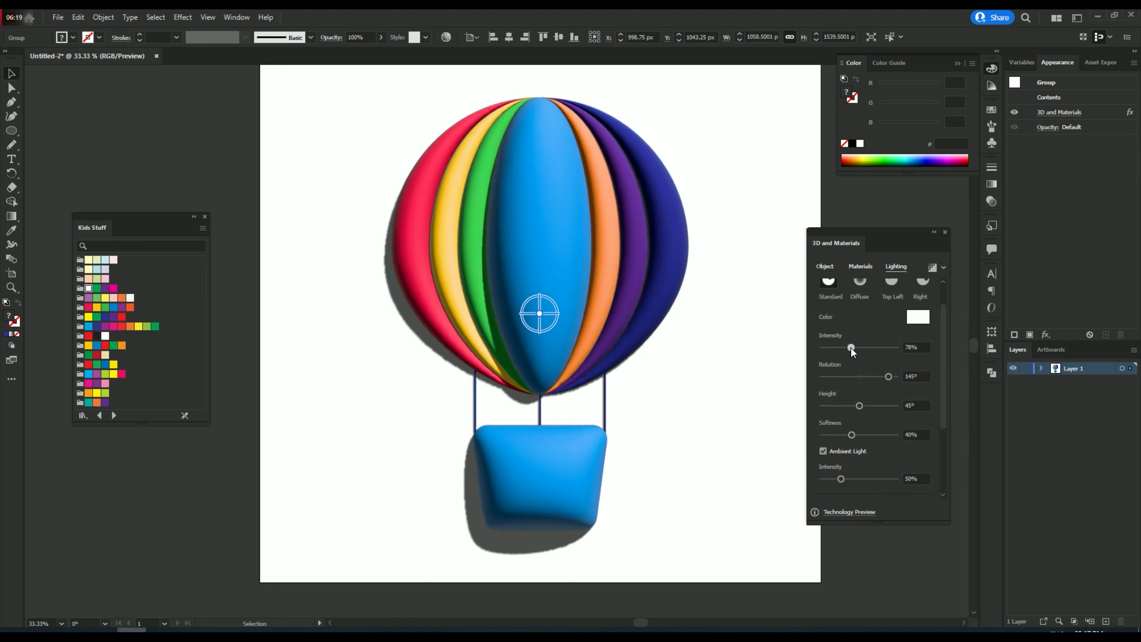
Step: Set the balloon group's material roughness to 0.59 and adjust its inflate volume
left_click(866, 269)
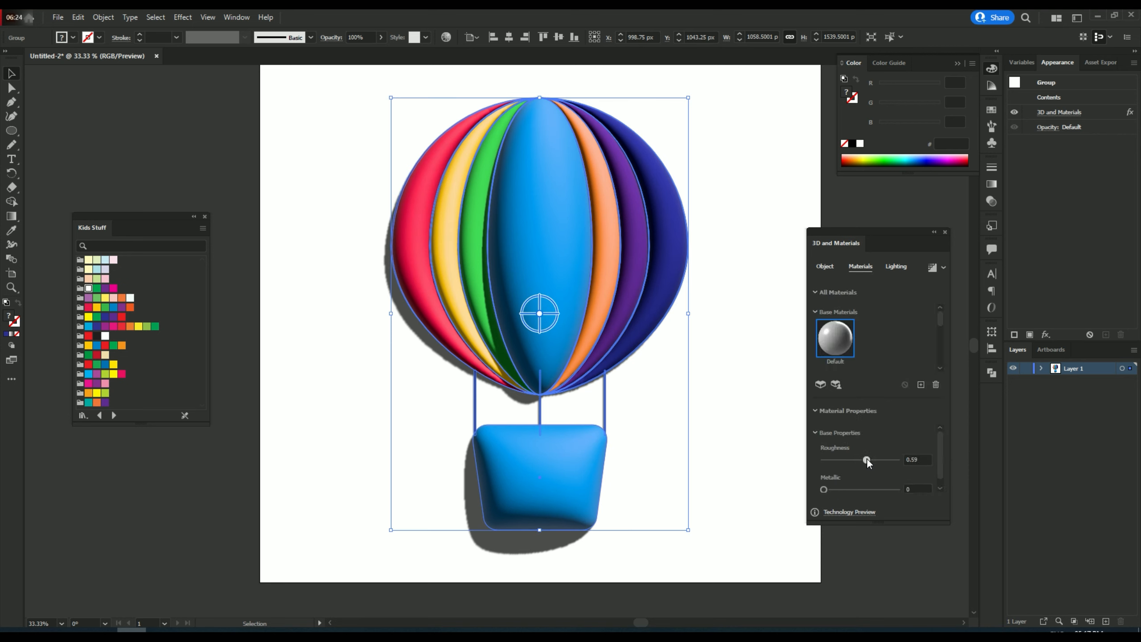
left_click(825, 266)
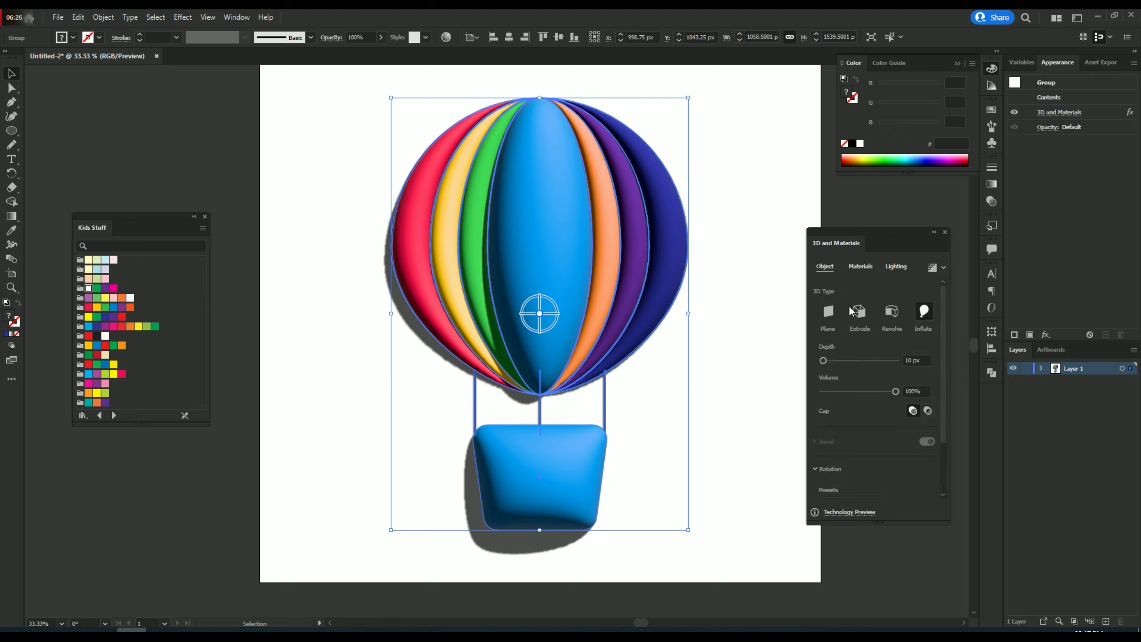
mouse_move(886, 392)
left_mouse_down()
mouse_move(861, 393)
mouse_move(907, 402)
left_mouse_up()
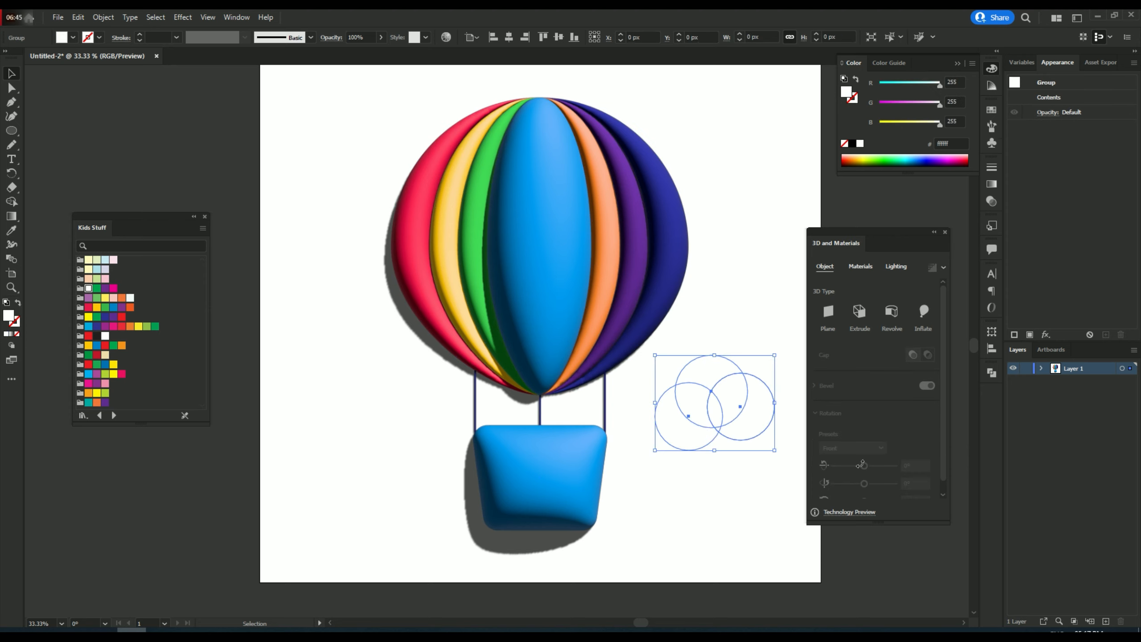
Step: Inflate the lower right cloud with roughness 0.6, Top Left lighting and a shadow behind it with 66% bounds
left_click(924, 311)
left_click(860, 266)
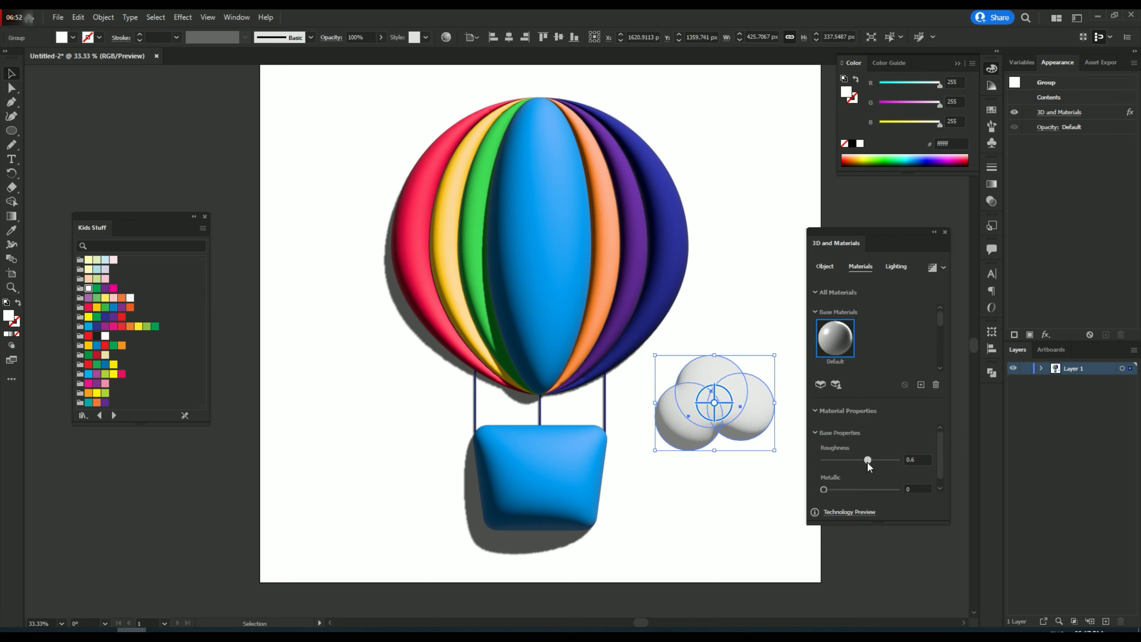
left_click(897, 266)
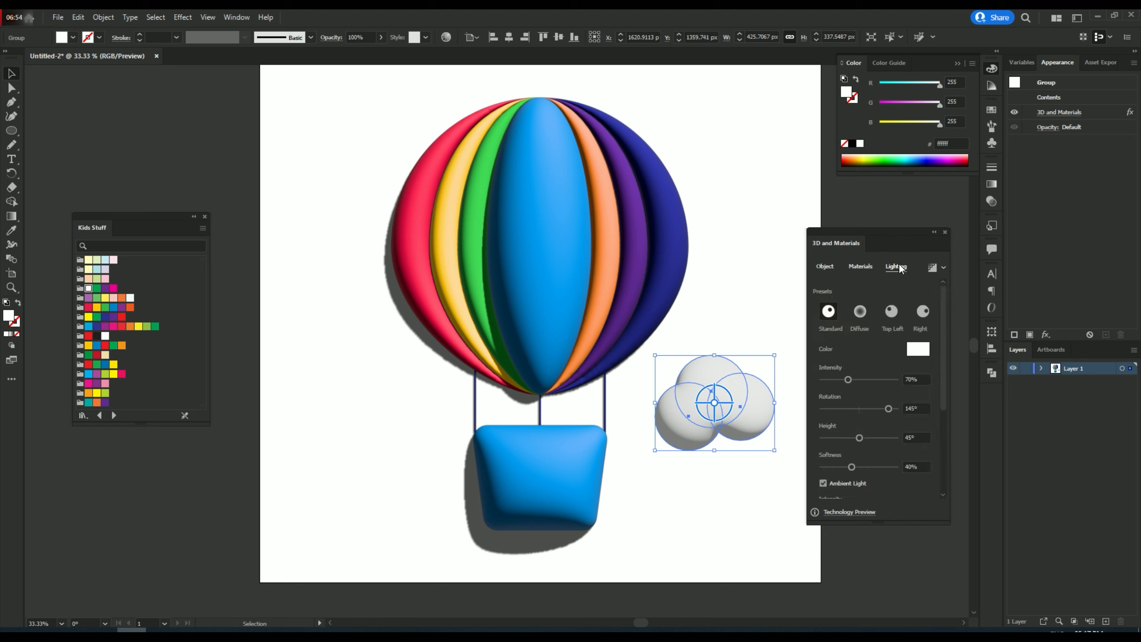
left_click(892, 311)
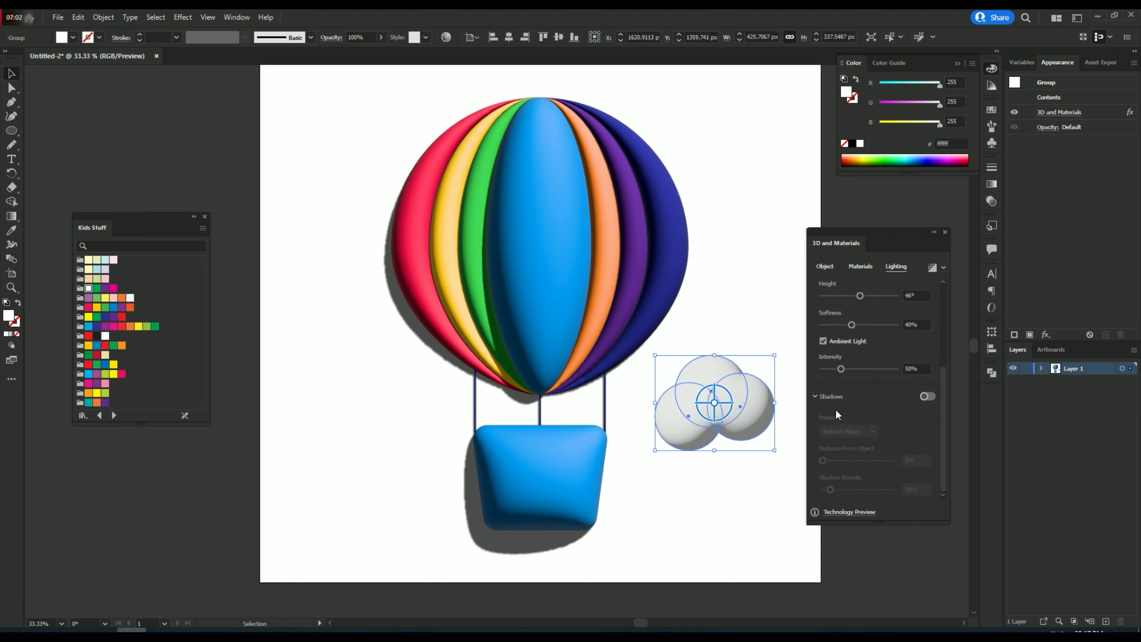
left_click(830, 489)
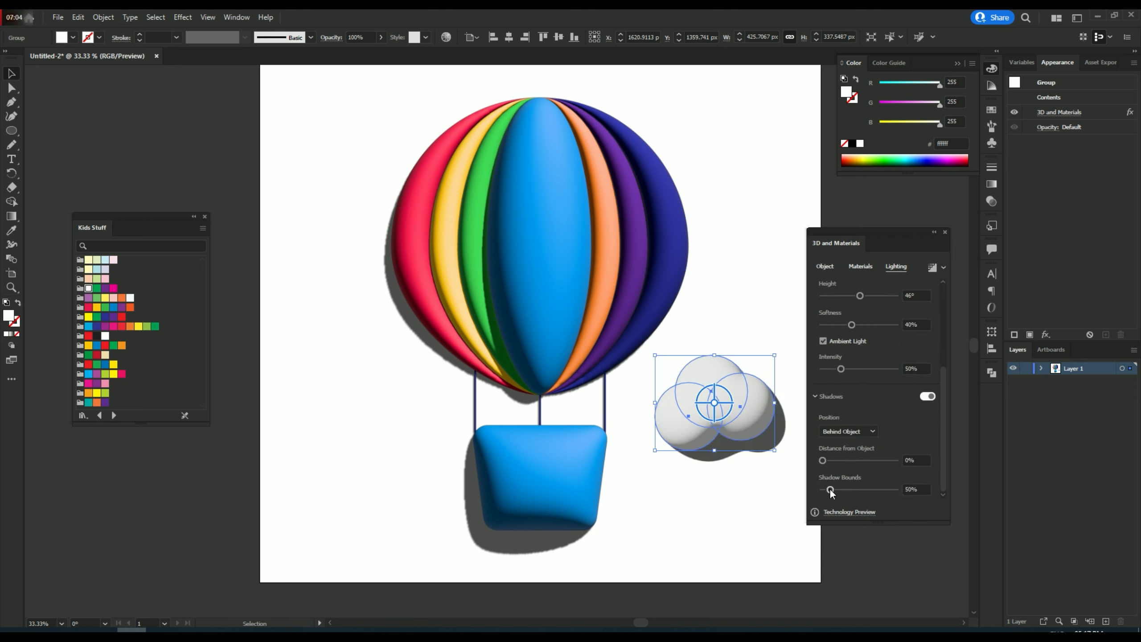
scroll(858, 392, "up", 1)
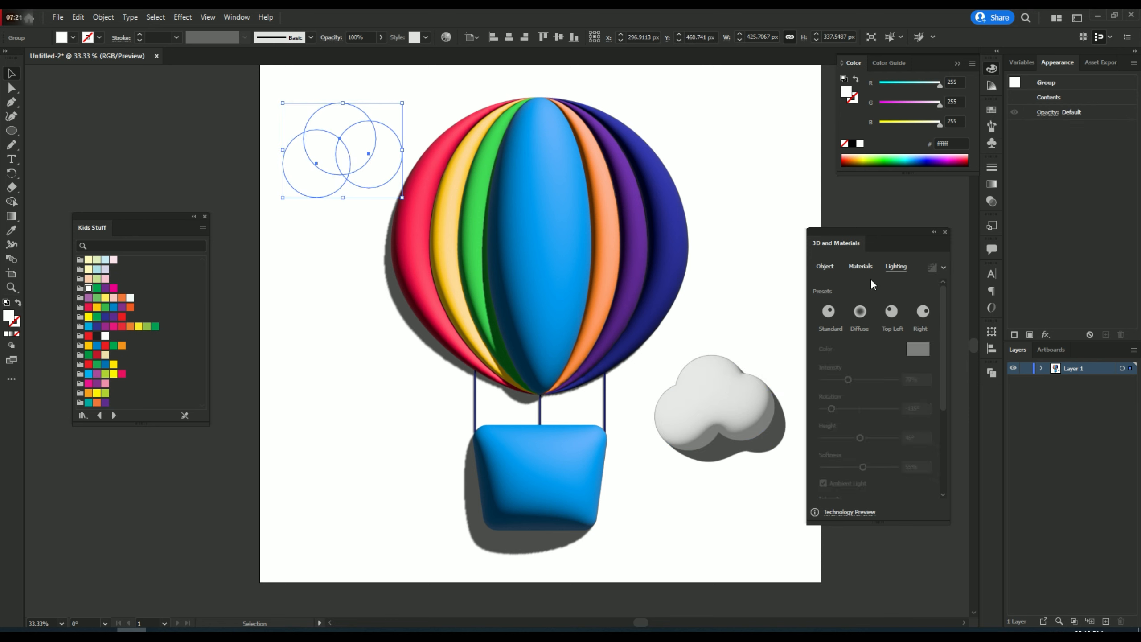
Step: Inflate the upper left cloud and set its material roughness to 0.55
left_click(923, 311)
scroll(893, 425, "down", 2)
scroll(876, 359, "up", 2)
left_click(860, 267)
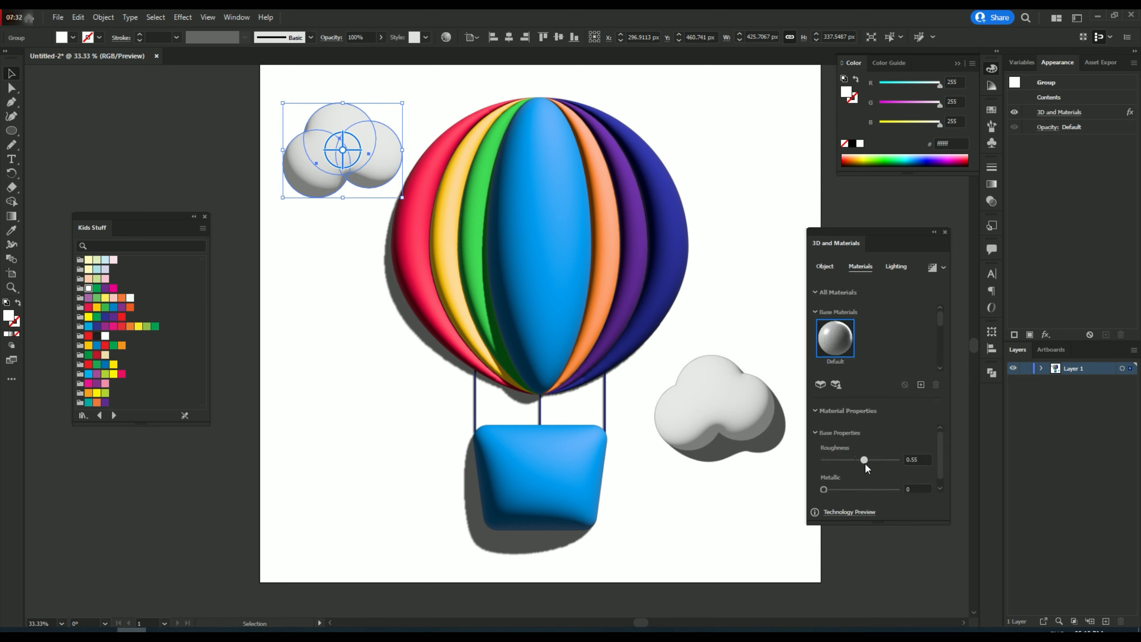
Step: Light the upper left cloud at 65% intensity with a shadow of 44% bounds, and render the balloon and both clouds
left_click(924, 398)
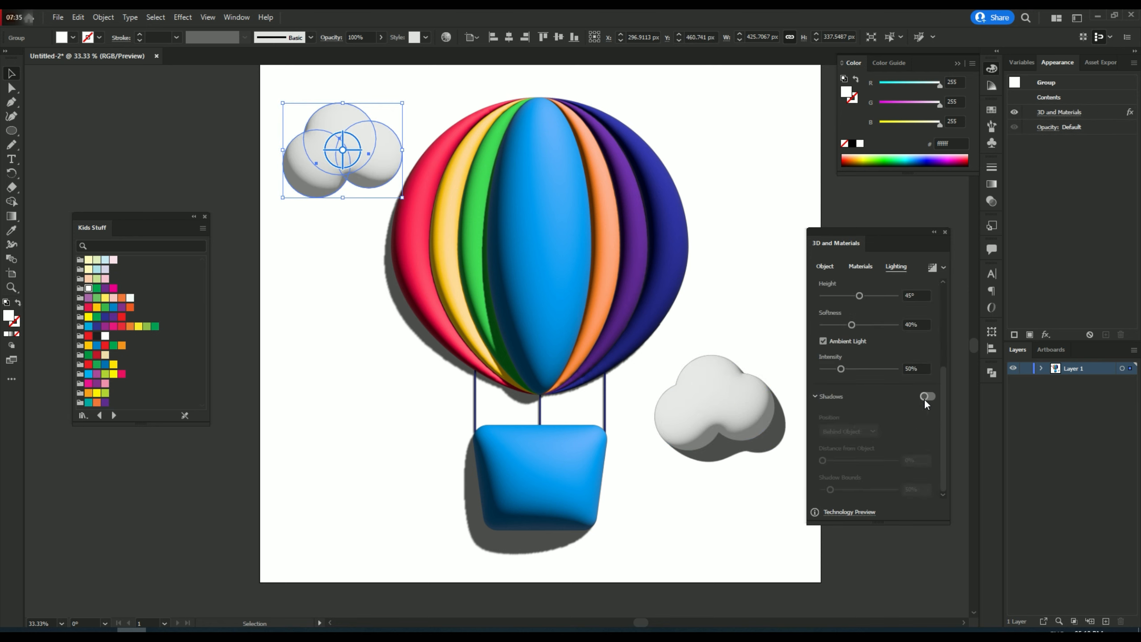
scroll(872, 385, "up", 3)
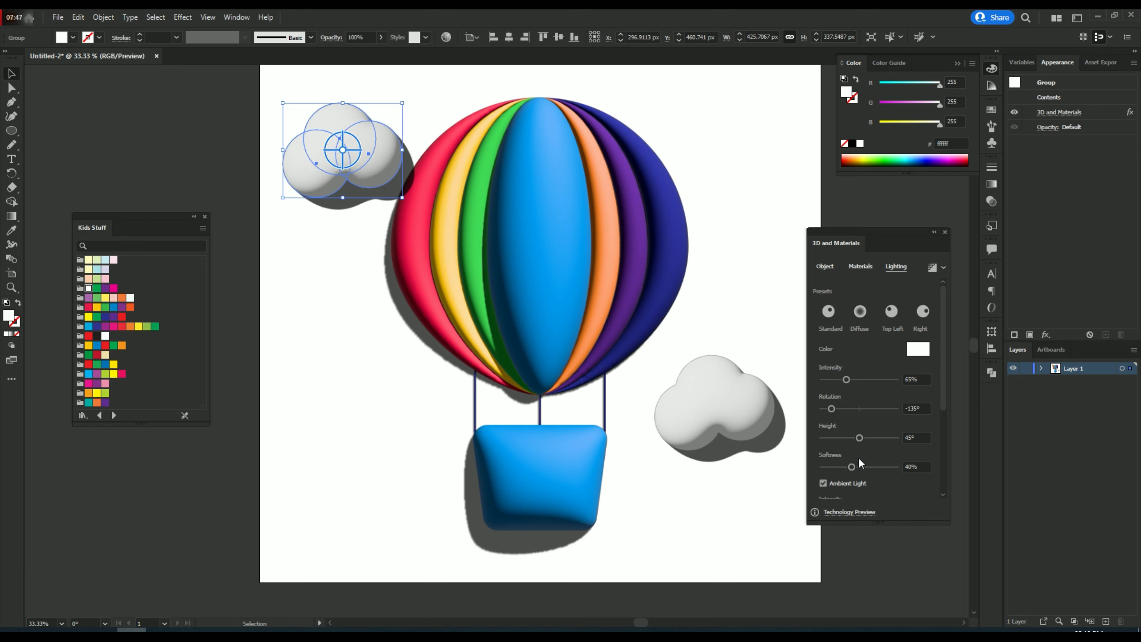
scroll(845, 374, "down", 3)
left_click_drag(830, 489, 829, 489)
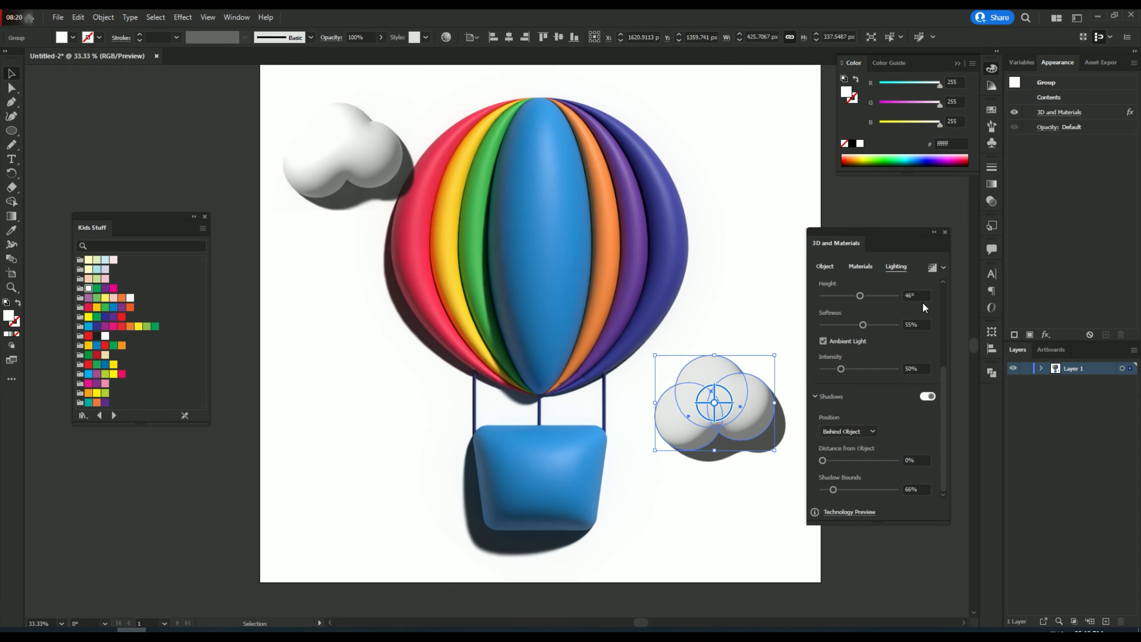
left_click(737, 142)
left_click(353, 189)
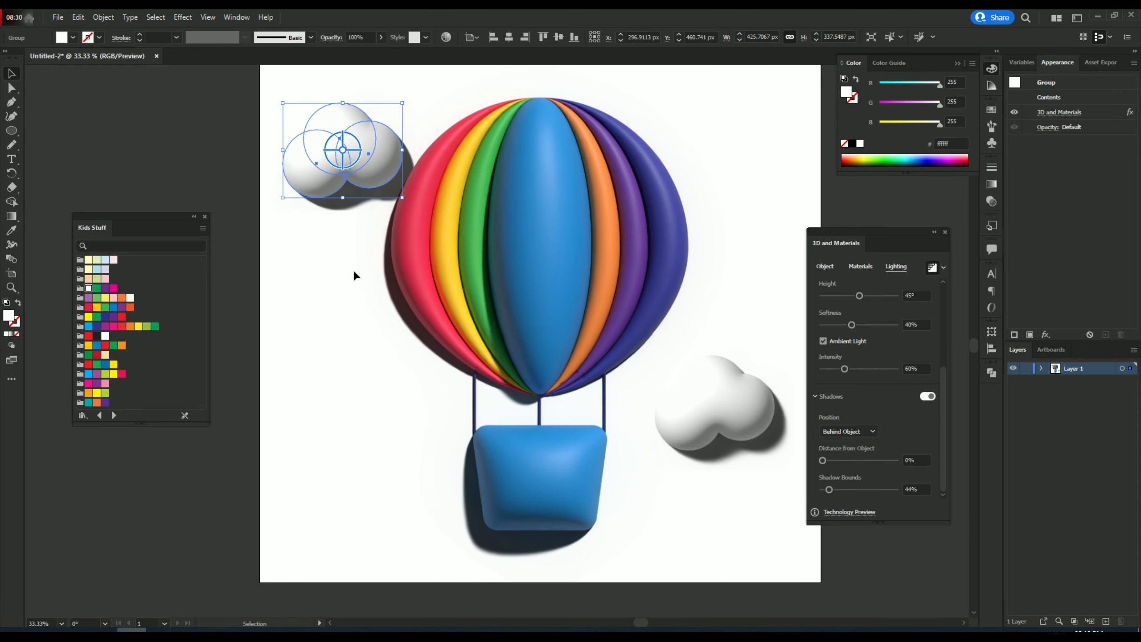
Step: Draw a 2156 px square covering the artwork and centre it on the artboard
left_click_drag(508, 286, 720, 499)
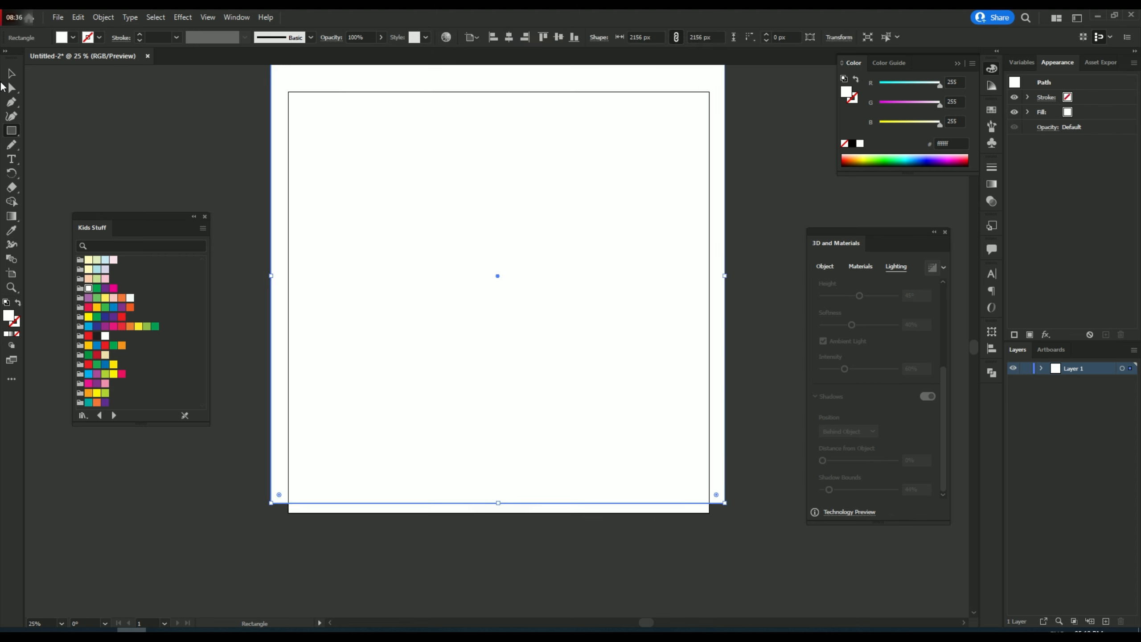
left_click(12, 73)
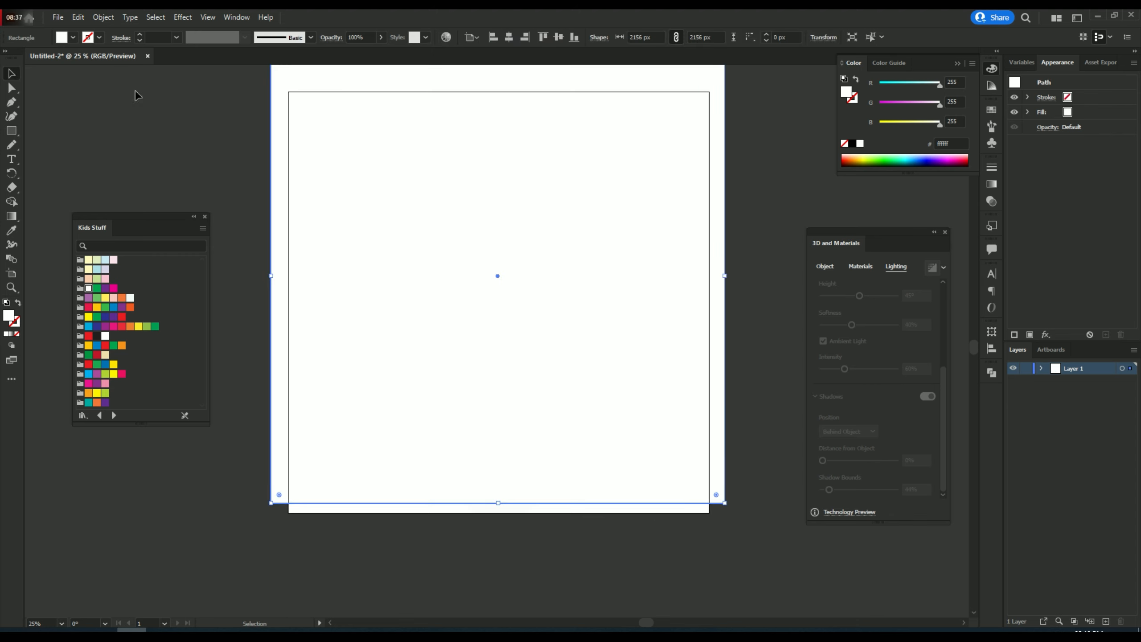
left_click(559, 36)
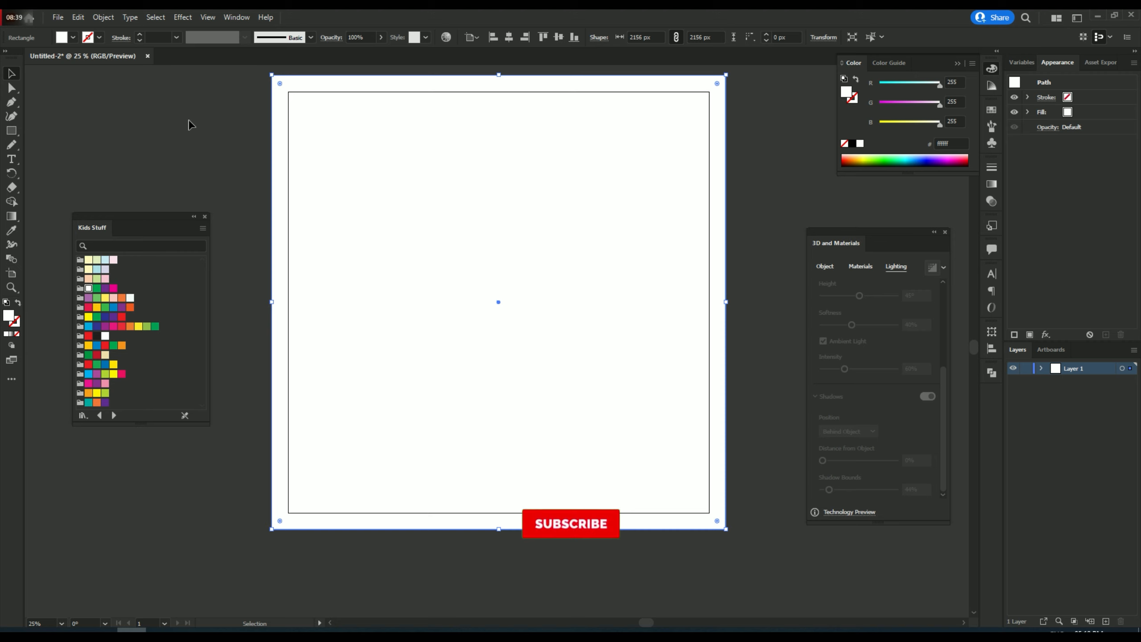
Step: Fill the large square with the dark navy blue #181860
left_click(97, 326)
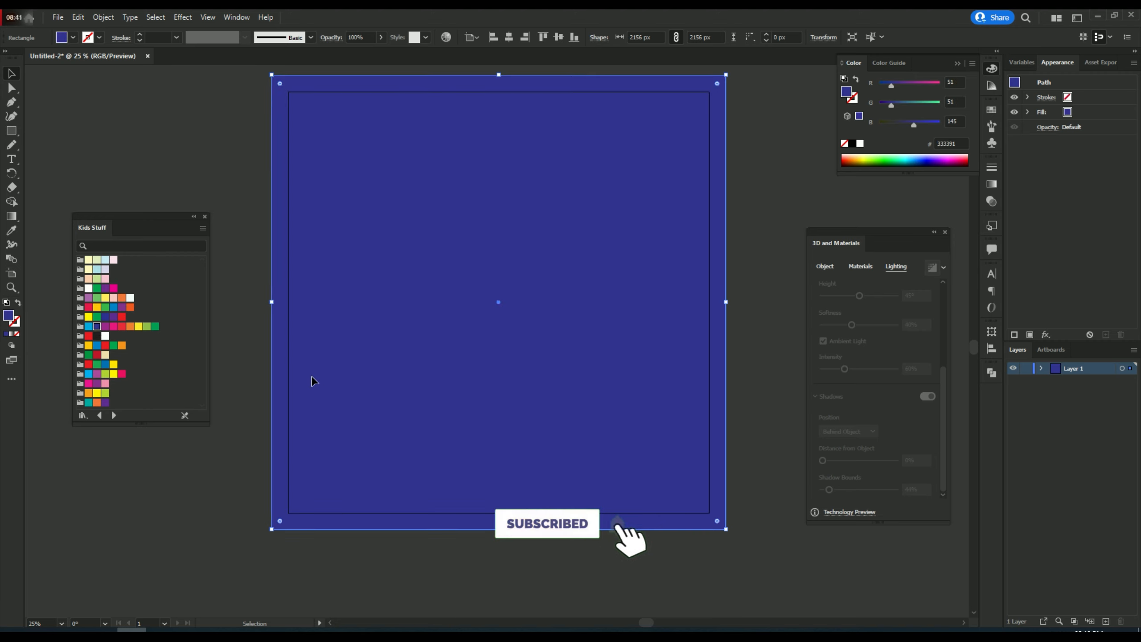
double_click(8, 315)
left_click_drag(711, 311, 710, 342)
left_click(878, 252)
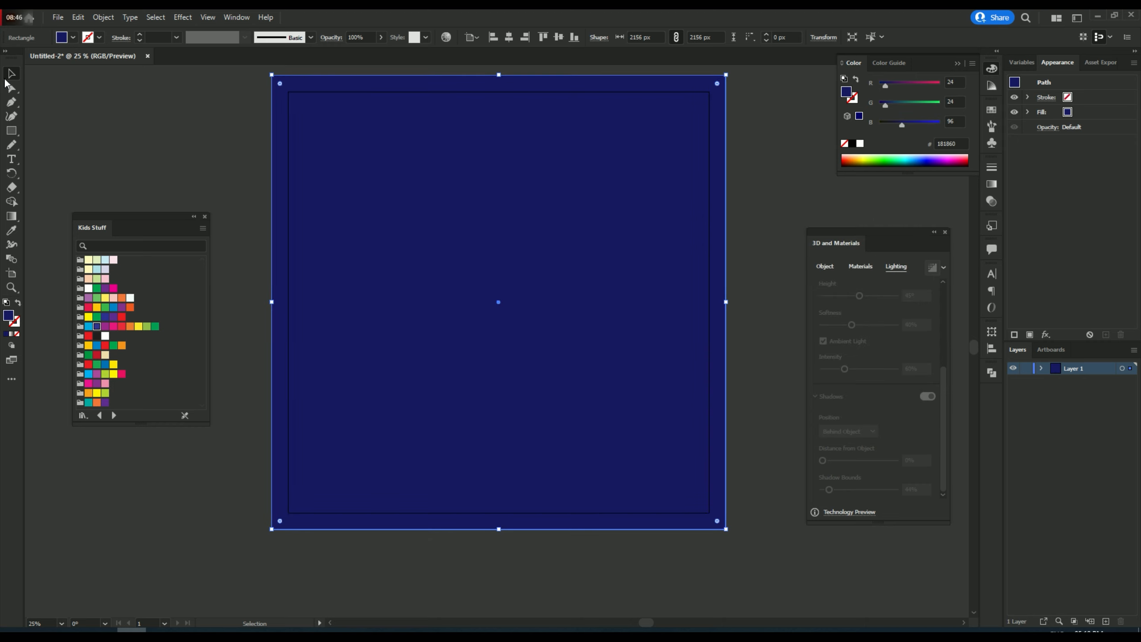